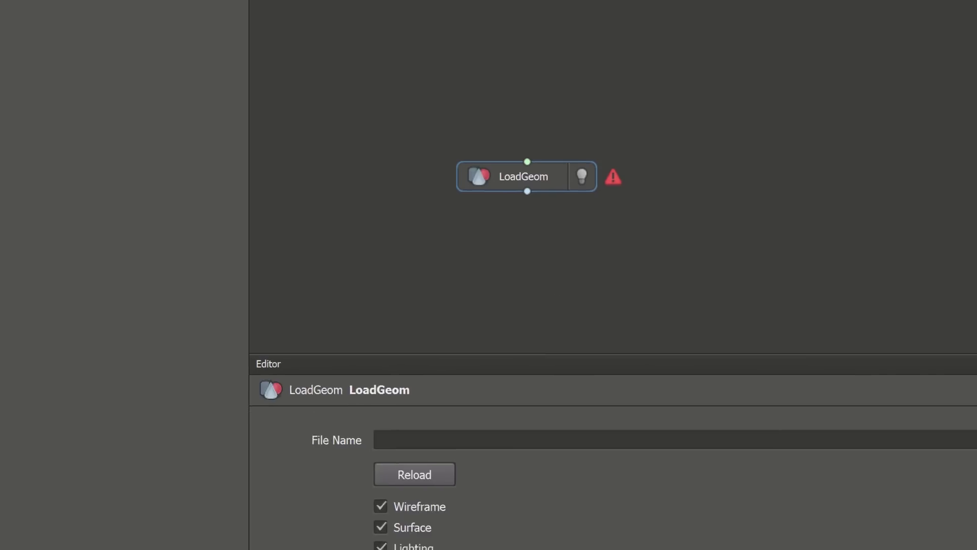
# Load LucyLiu_Oringal_lv2.obj into the geometry-loading node.
pyautogui.click(960, 341)
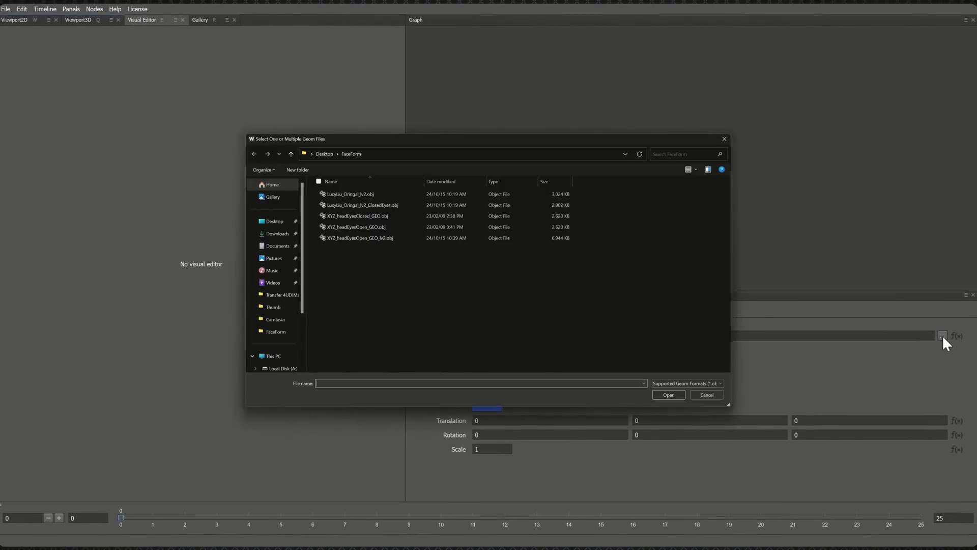
pyautogui.click(366, 194)
pyautogui.click(667, 393)
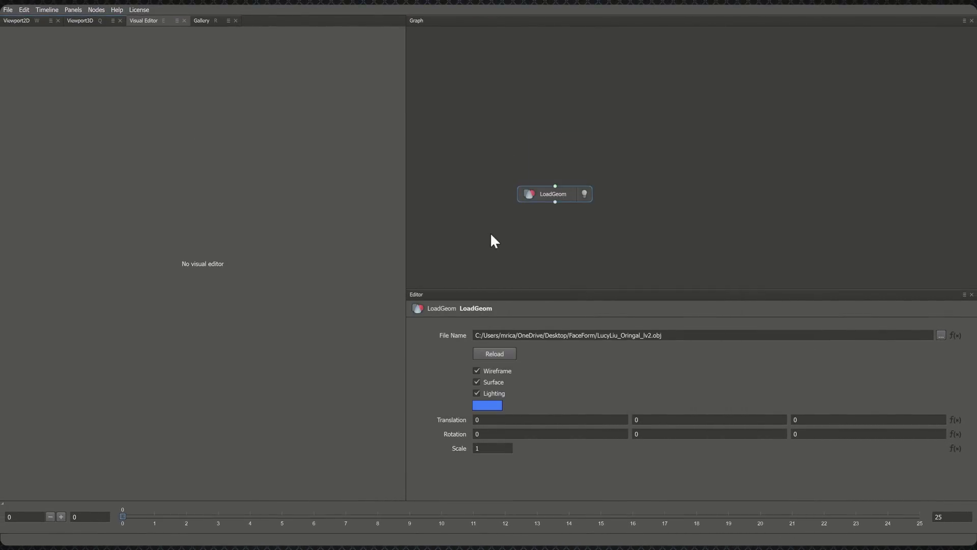
# Inspect the loaded head in 3D, toggling its wireframe and surface display.
pyautogui.click(80, 21)
pyautogui.moveTo(248, 205)
pyautogui.keyDown('alt'); pyautogui.mouseDown()
pyautogui.moveTo(289, 236)
pyautogui.moveTo(300, 231)
pyautogui.mouseUp(); pyautogui.keyUp('alt')
pyautogui.click(477, 371)
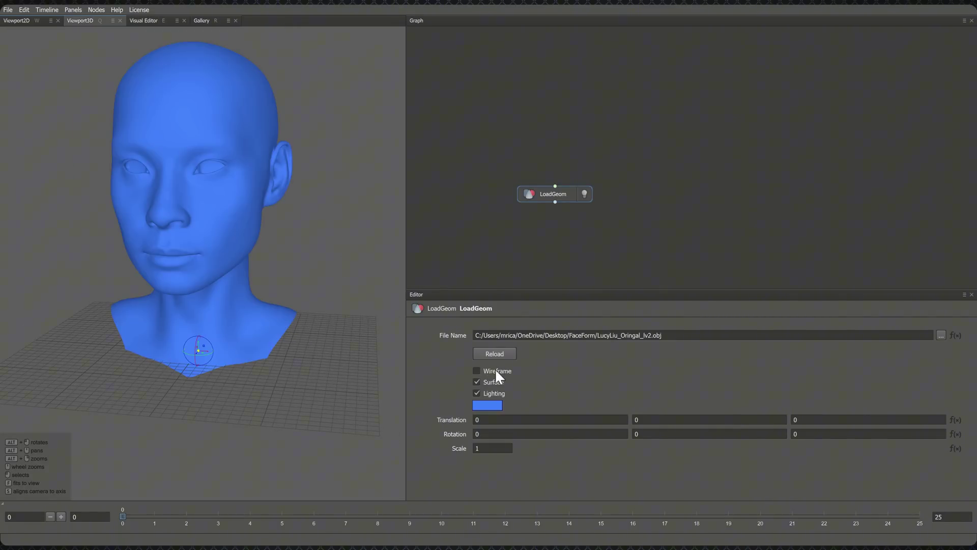
pyautogui.click(496, 372)
pyautogui.click(492, 381)
pyautogui.click(497, 371)
# Rename the head node to 'lucy' and begin adding another LoadGeom node.
pyautogui.click(668, 198)
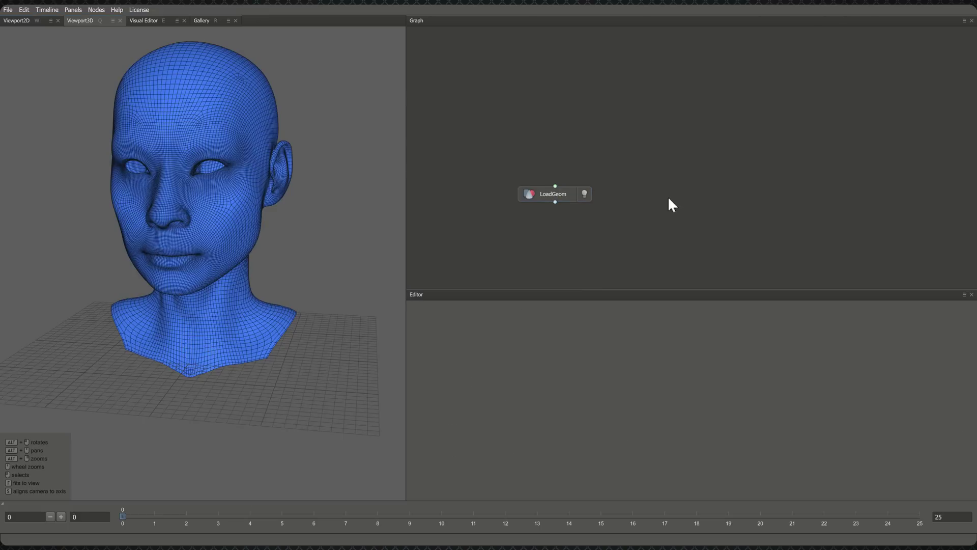
pyautogui.click(558, 199)
pyautogui.doubleClick(555, 195)
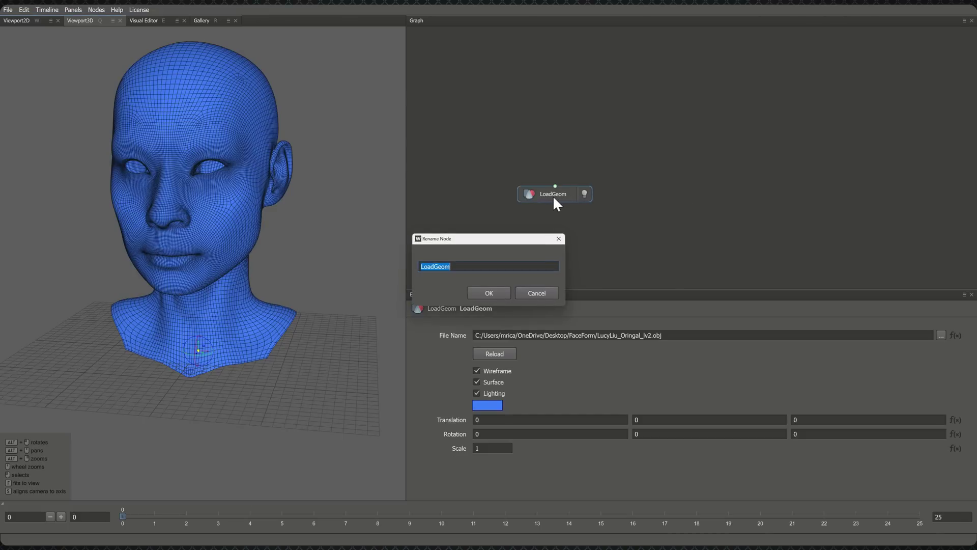
pyautogui.write('lucy')
pyautogui.press('Return')
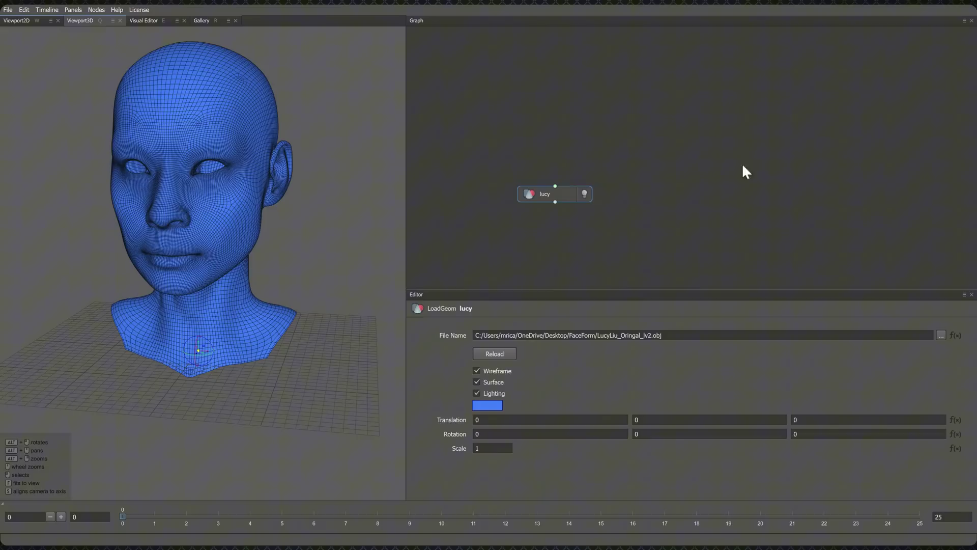
pyautogui.rightClick(679, 197)
# Add a LoadGeom loading XYZ_headEyesOpen_GEO.obj and rename it 'XYZ'.
pyautogui.click(780, 220)
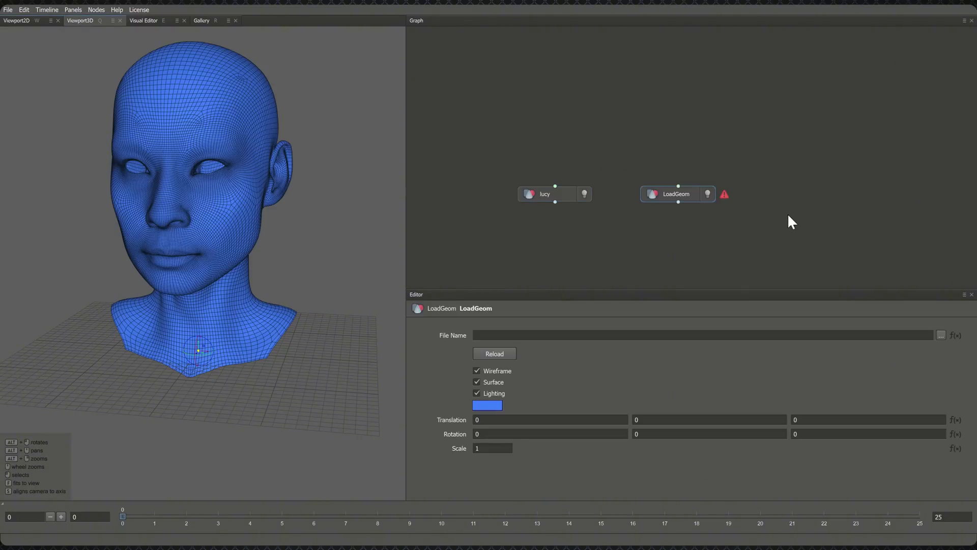
pyautogui.click(941, 336)
pyautogui.click(386, 216)
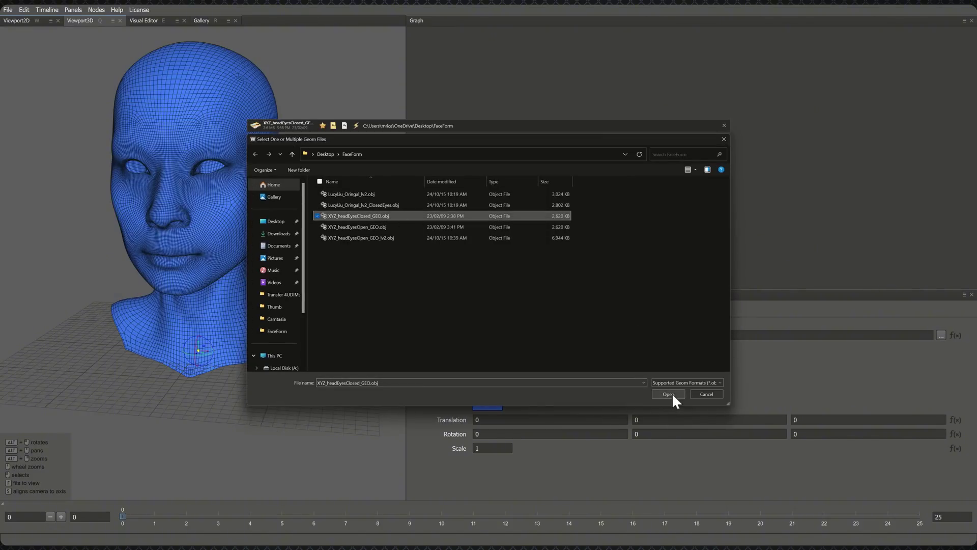
pyautogui.click(401, 227)
pyautogui.click(664, 390)
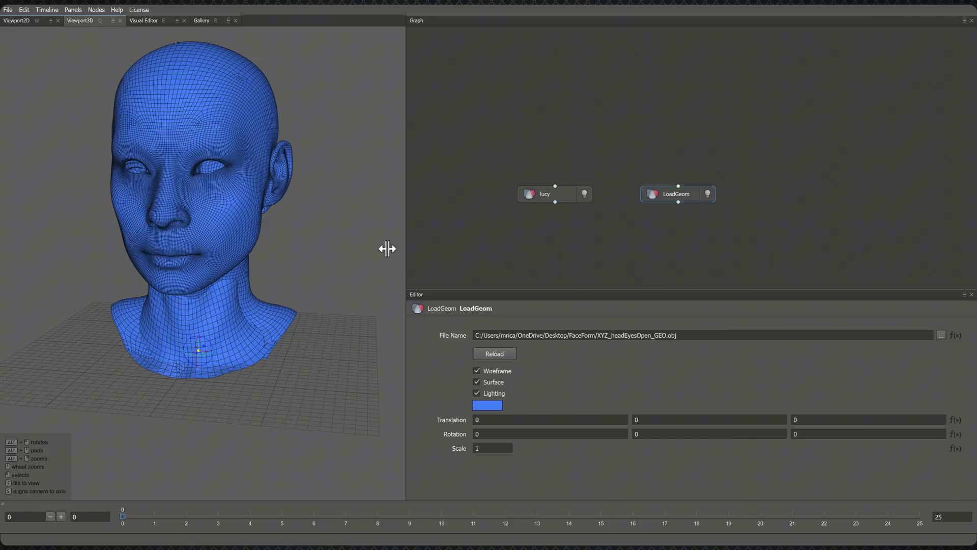
pyautogui.press('F2')
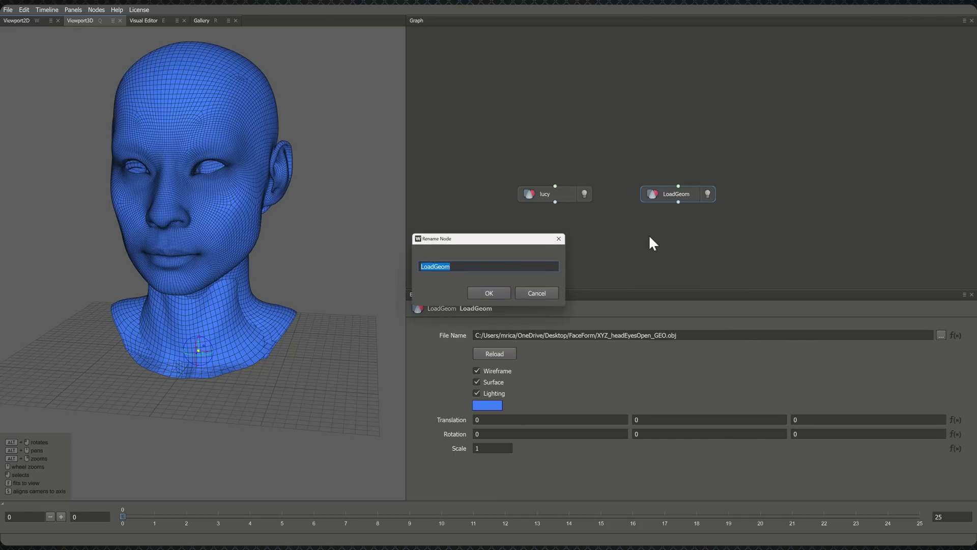
pyautogui.write('Z')
pyautogui.press('Return')
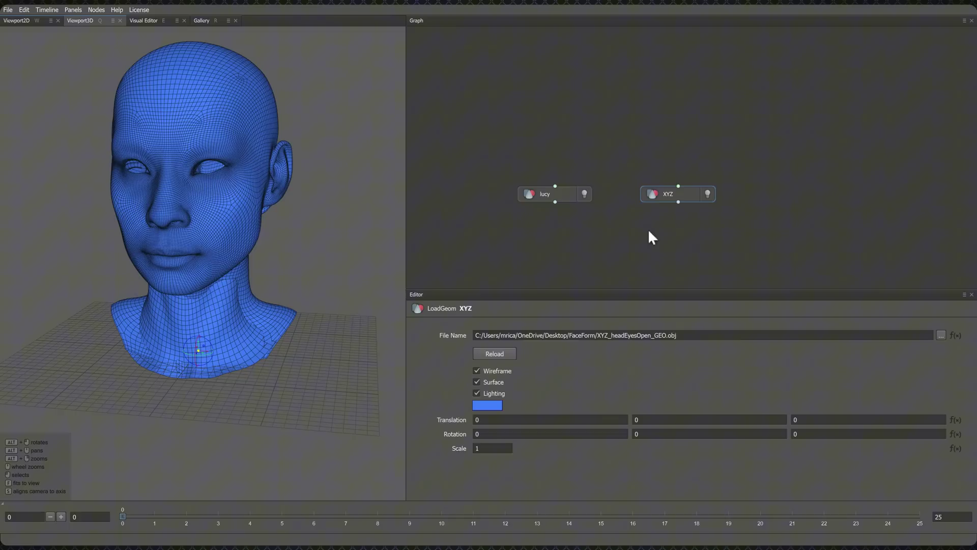
# Add a SelectPointsWithSplines node and connect lucy to it.
pyautogui.rightClick(608, 212)
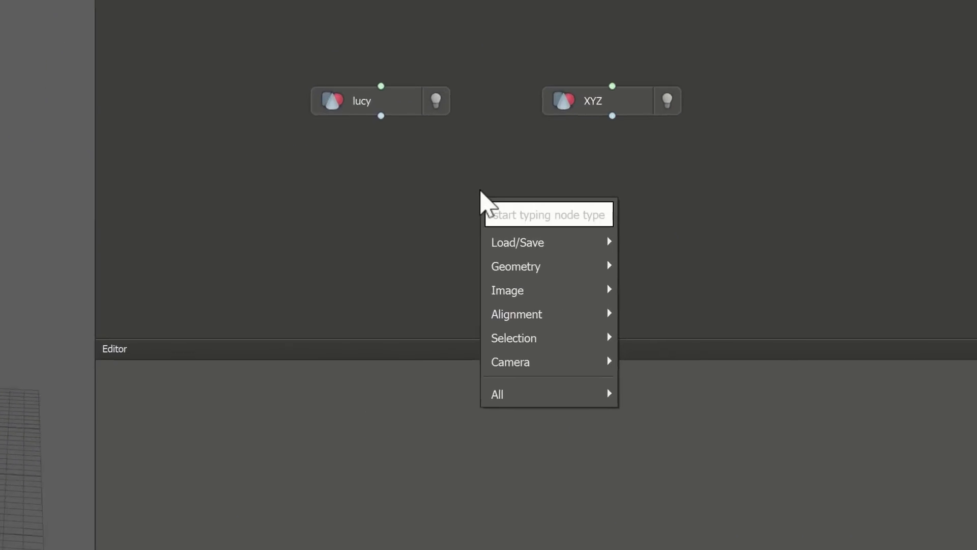
pyautogui.write('selec')
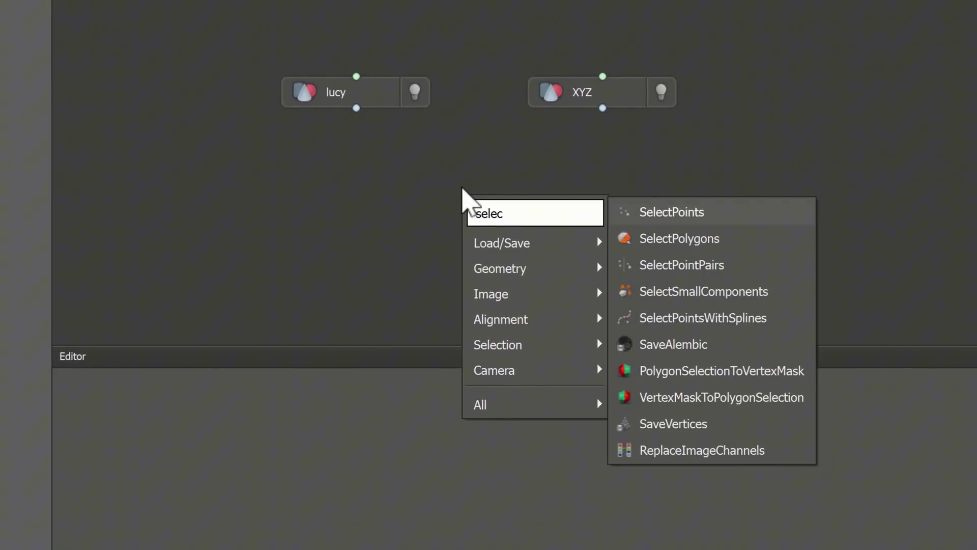
pyautogui.click(748, 320)
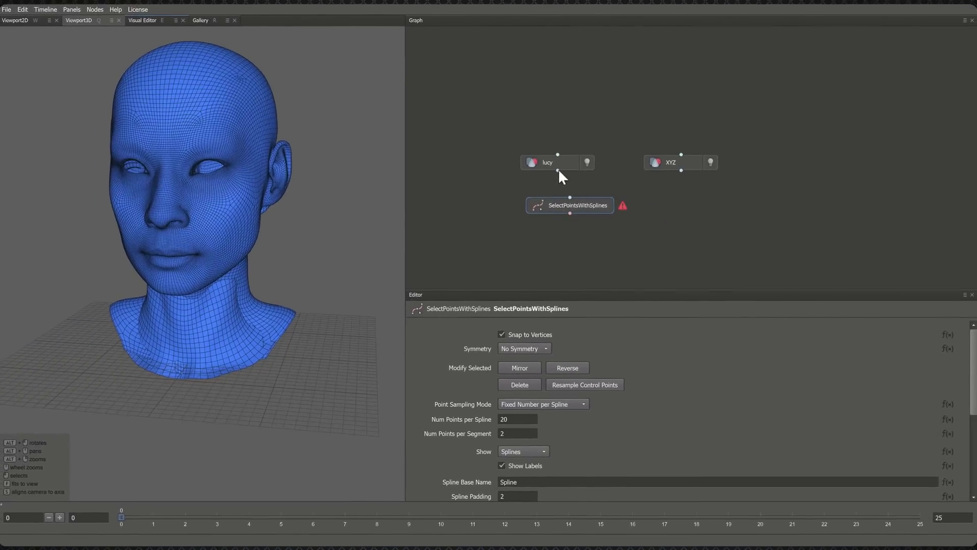
pyautogui.moveTo(547, 167); pyautogui.dragTo(572, 157)
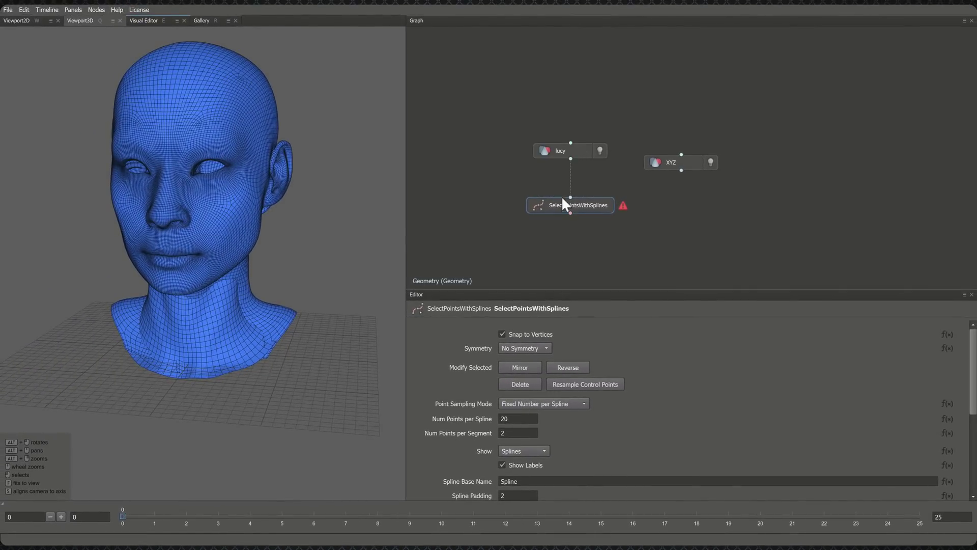
pyautogui.moveTo(562, 198); pyautogui.dragTo(578, 206)
# Set the spline symmetry to Topological in the Visual Editor.
pyautogui.click(148, 25)
pyautogui.keyDown('alt'); pyautogui.moveTo(296, 216); pyautogui.dragTo(267, 191); pyautogui.keyUp('alt')
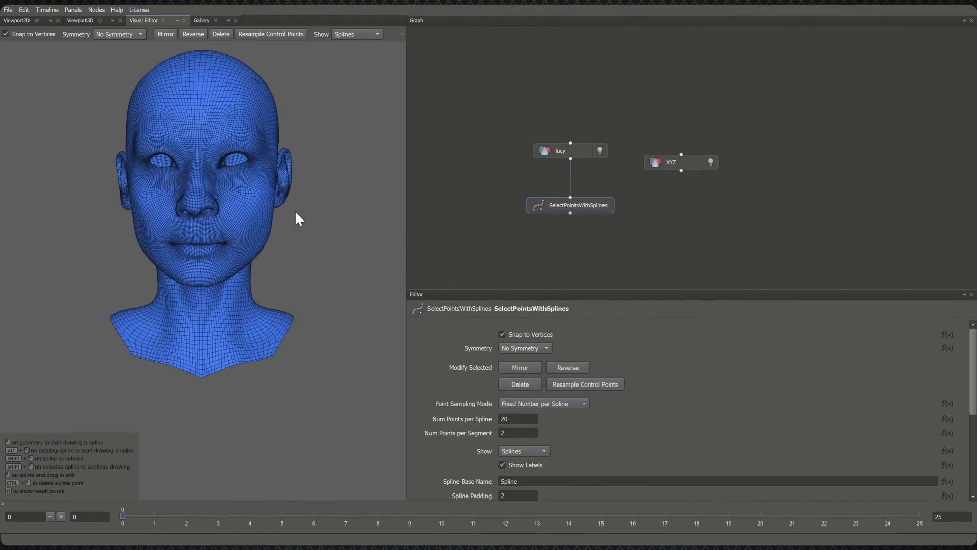
pyautogui.scroll(3, 267, 192)
pyautogui.moveTo(304, 328)
pyautogui.keyDown('alt'); pyautogui.mouseDown()
pyautogui.moveTo(282, 241)
pyautogui.moveTo(266, 293)
pyautogui.moveTo(250, 252)
pyautogui.mouseUp(); pyautogui.keyUp('alt')
pyautogui.scroll(-3, 241, 282)
pyautogui.click(535, 349)
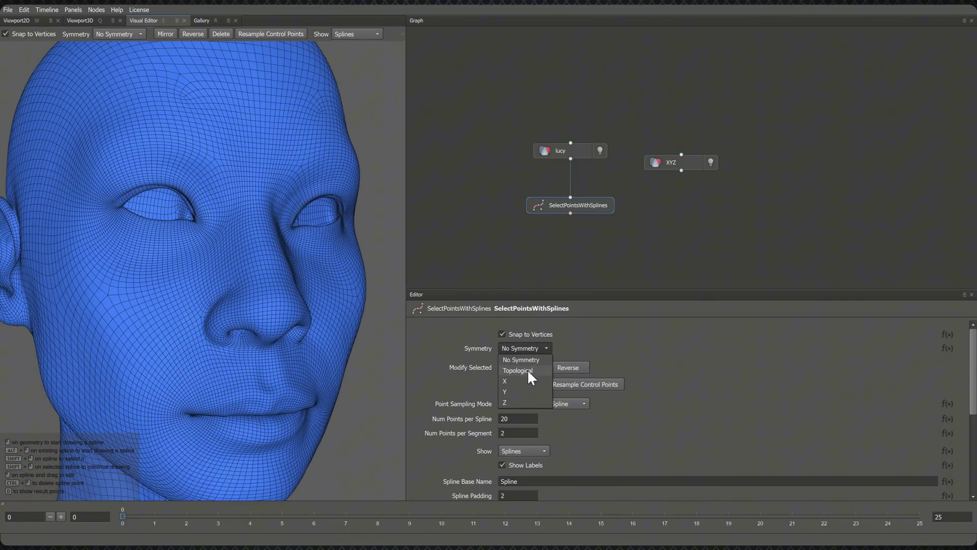
pyautogui.click(528, 370)
pyautogui.moveTo(203, 203)
pyautogui.keyDown('alt'); pyautogui.mouseDown()
pyautogui.moveTo(128, 195)
pyautogui.moveTo(69, 207)
pyautogui.moveTo(138, 210)
pyautogui.mouseUp(); pyautogui.keyUp('alt')
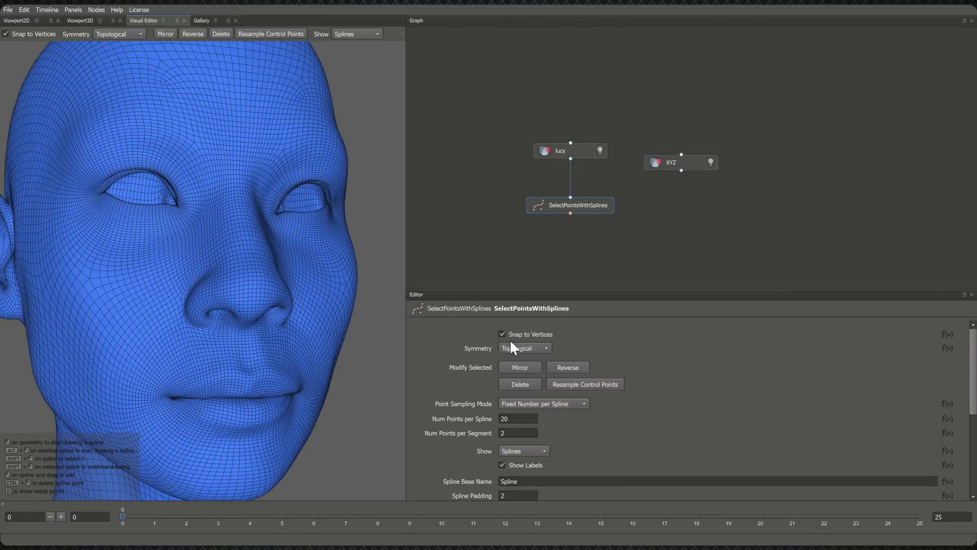
pyautogui.scroll(2, 267, 218)
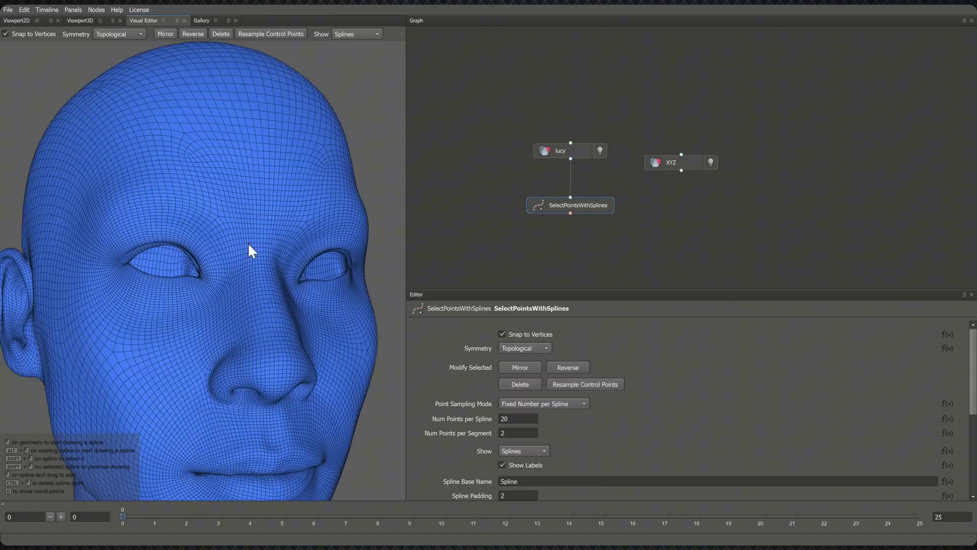
pyautogui.scroll(5, 114, 247)
# Draw the upper and lower eyelid splines on the lucy head.
pyautogui.click(79, 253)
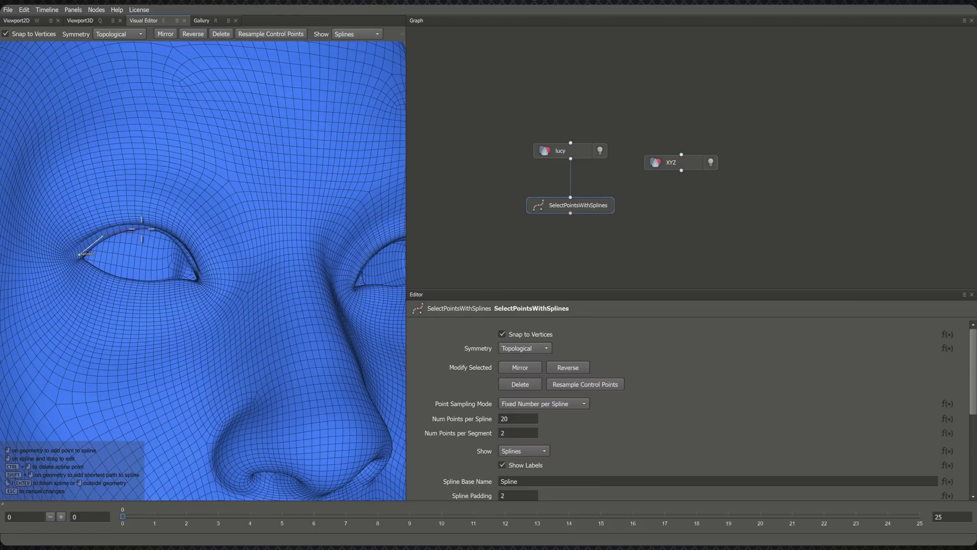
pyautogui.click(138, 226)
pyautogui.click(193, 259)
pyautogui.press('Return')
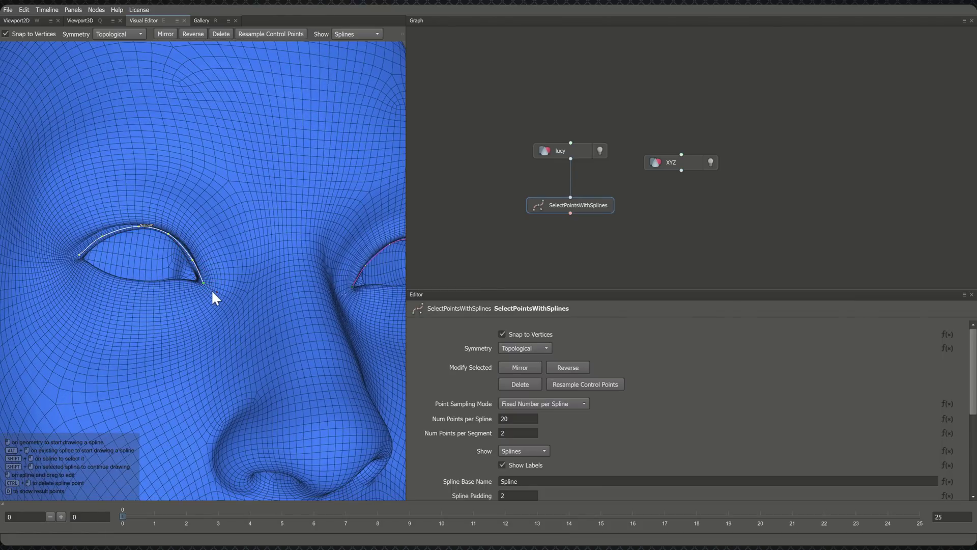
pyautogui.click(81, 263)
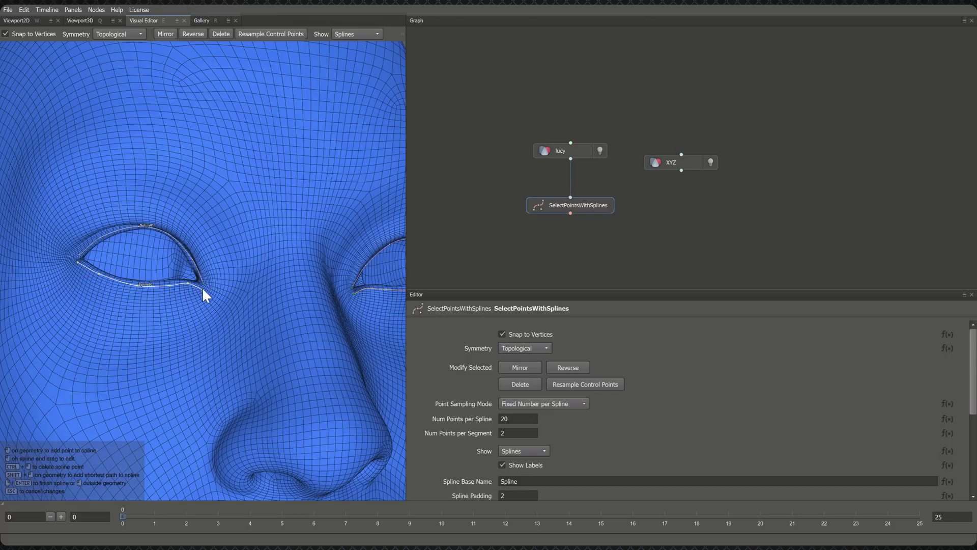
pyautogui.press('Return')
pyautogui.scroll(-5, 214, 298)
# Draw a spline from beside the nose down the cheek and jaw to the chin.
pyautogui.moveTo(221, 305)
pyautogui.mouseDown(button='middle')
pyautogui.moveTo(257, 329)
pyautogui.moveTo(253, 302)
pyautogui.mouseUp(button='middle')
pyautogui.scroll(3, 253, 303)
pyautogui.click(240, 254)
pyautogui.click(199, 266)
pyautogui.click(169, 319)
pyautogui.click(143, 402)
pyautogui.click(183, 437)
pyautogui.click(242, 422)
pyautogui.press('Return')
# Draw the upper-lip and lower-lip splines.
pyautogui.click(94, 333)
pyautogui.click(179, 308)
pyautogui.press('Return')
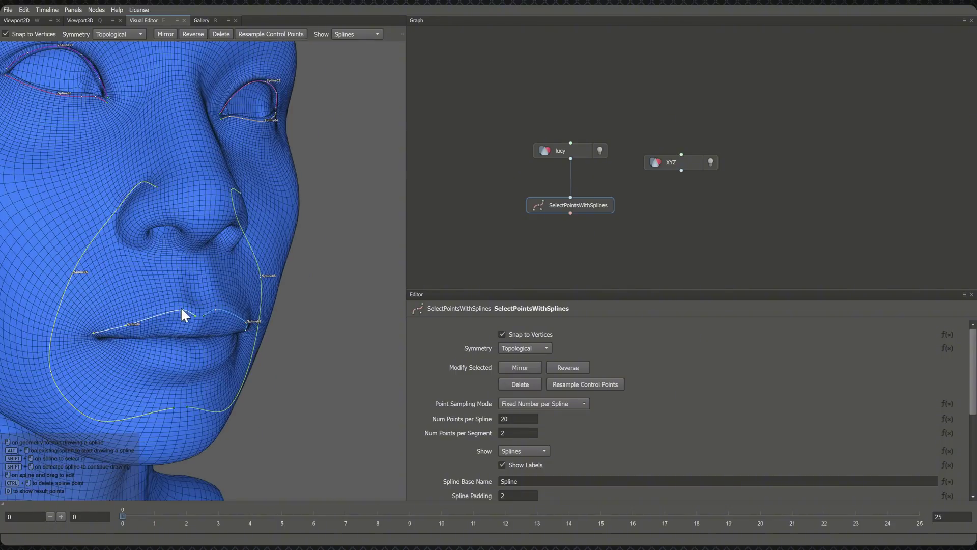
pyautogui.scroll(-2, 184, 308)
pyautogui.scroll(2, 173, 298)
pyautogui.scroll(2, 266, 280)
pyautogui.scroll(1, 267, 281)
pyautogui.click(149, 311)
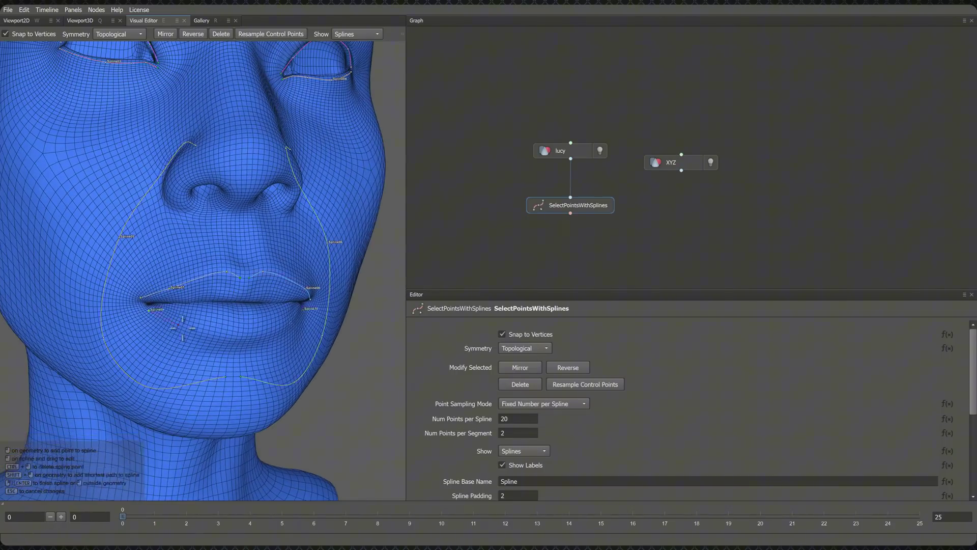
pyautogui.click(188, 332)
pyautogui.click(241, 339)
pyautogui.press('Return')
# Draw splines along the ear, the front of the neck and the back of the neck.
pyautogui.moveTo(241, 339); pyautogui.dragTo(194, 291)
pyautogui.click(214, 276)
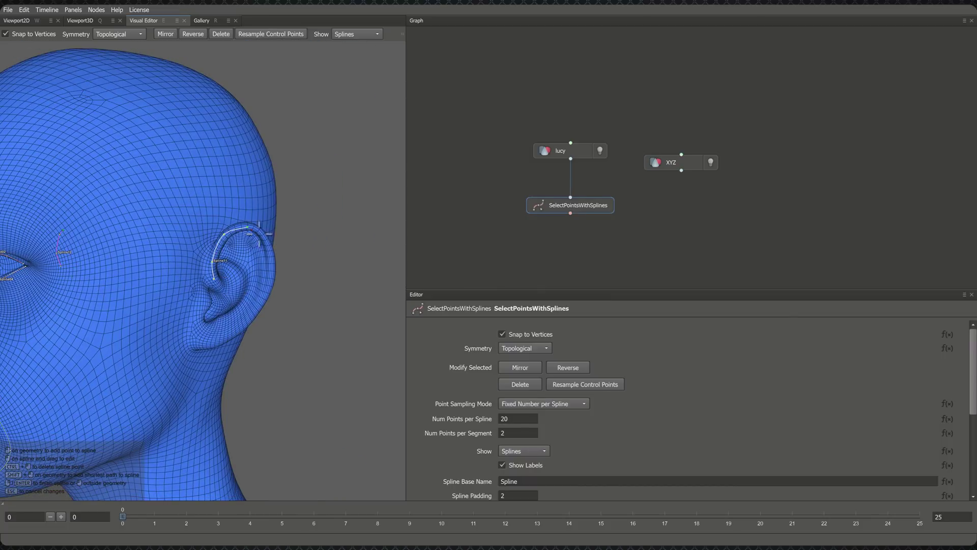
pyautogui.press('Return')
pyautogui.moveTo(248, 314); pyautogui.dragTo(123, 303)
pyautogui.scroll(-2, 178, 315)
pyautogui.click(177, 300)
pyautogui.click(250, 315)
pyautogui.press('Return')
pyautogui.moveTo(228, 302)
pyautogui.mouseDown()
pyautogui.moveTo(241, 301)
pyautogui.moveTo(331, 218)
pyautogui.moveTo(579, 210)
pyautogui.mouseUp()
pyautogui.click(224, 277)
pyautogui.press('Return')
# Add a second SelectPointsWithSplines fed by XYZ, with Topological symmetry.
pyautogui.click(689, 214)
pyautogui.press('Tab')
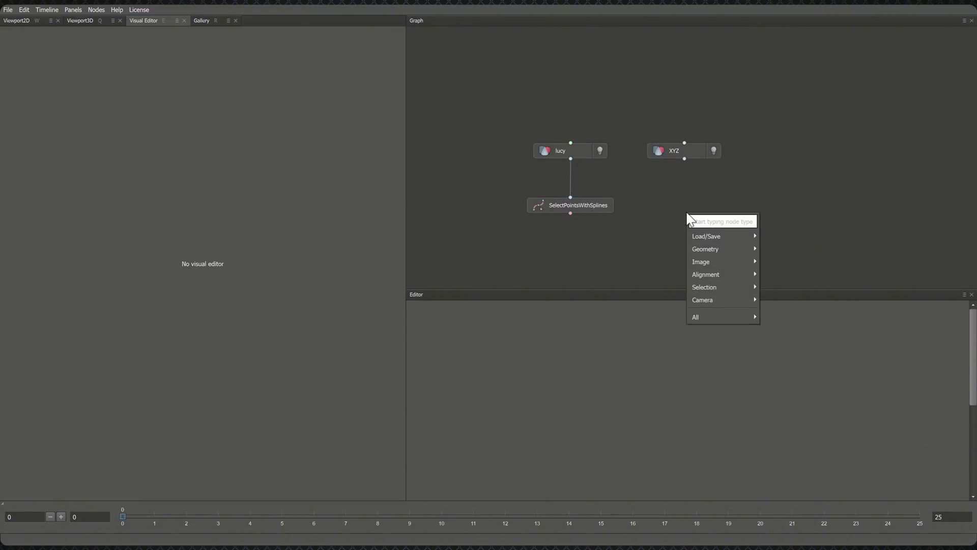
pyautogui.write('sele')
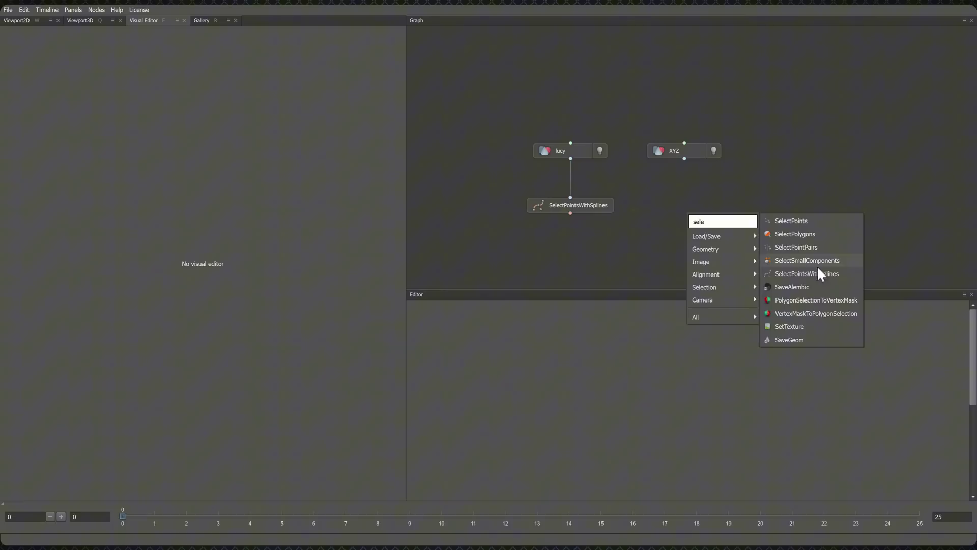
pyautogui.click(818, 273)
pyautogui.moveTo(684, 155); pyautogui.dragTo(687, 203)
pyautogui.moveTo(279, 225); pyautogui.dragTo(334, 176)
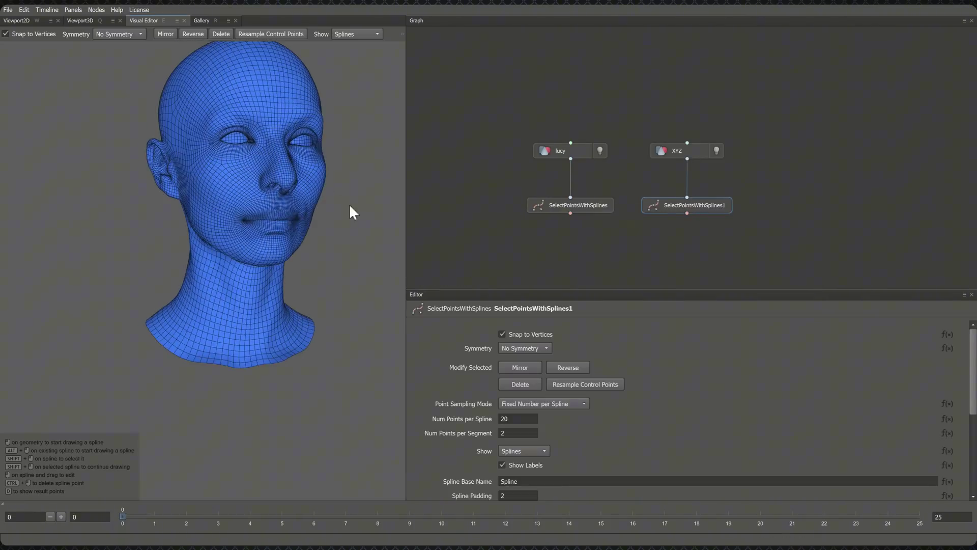
pyautogui.scroll(5, 299, 294)
pyautogui.moveTo(299, 294); pyautogui.dragTo(219, 250)
pyautogui.click(525, 349)
pyautogui.click(519, 370)
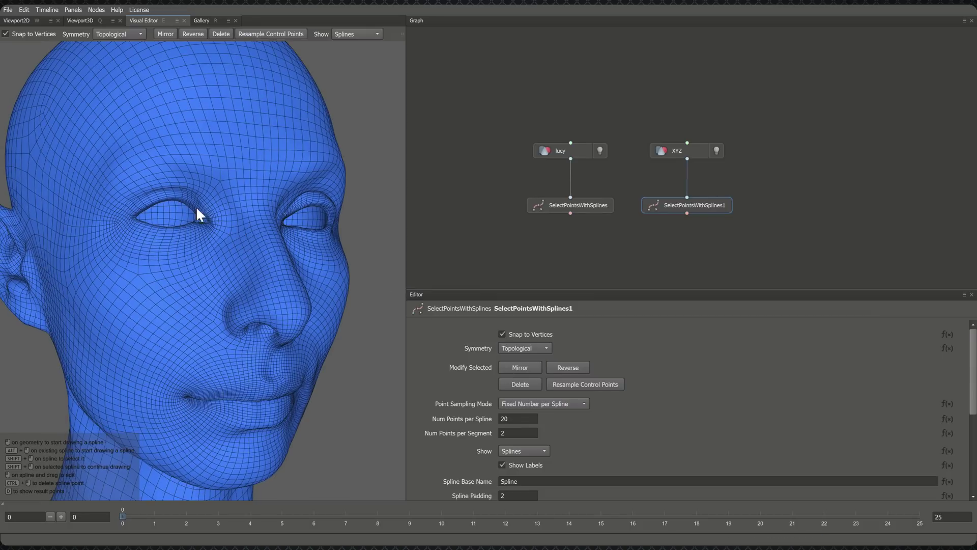
# Trace the eyelid curves on the XYZ head.
pyautogui.click(133, 218)
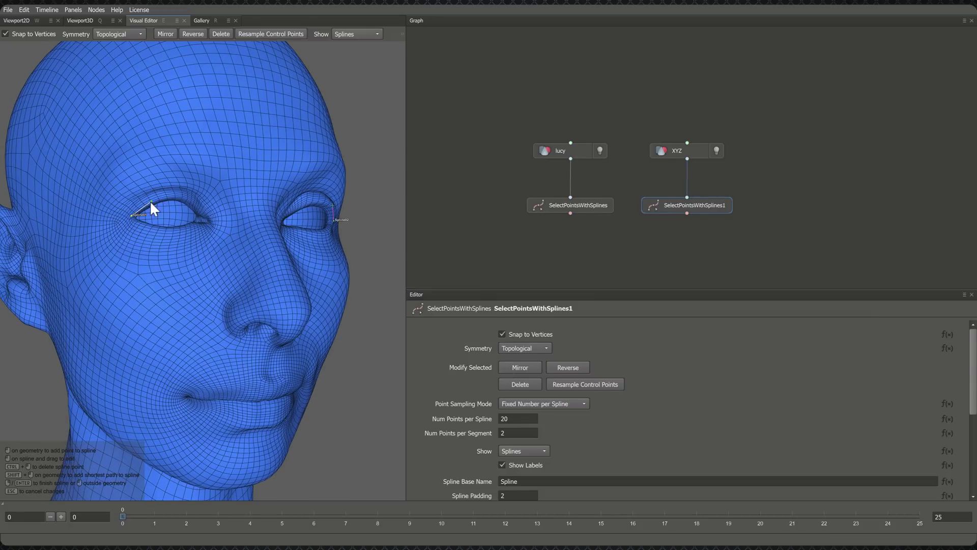
pyautogui.click(201, 216)
pyautogui.press('Return')
pyautogui.moveTo(211, 234); pyautogui.dragTo(118, 210)
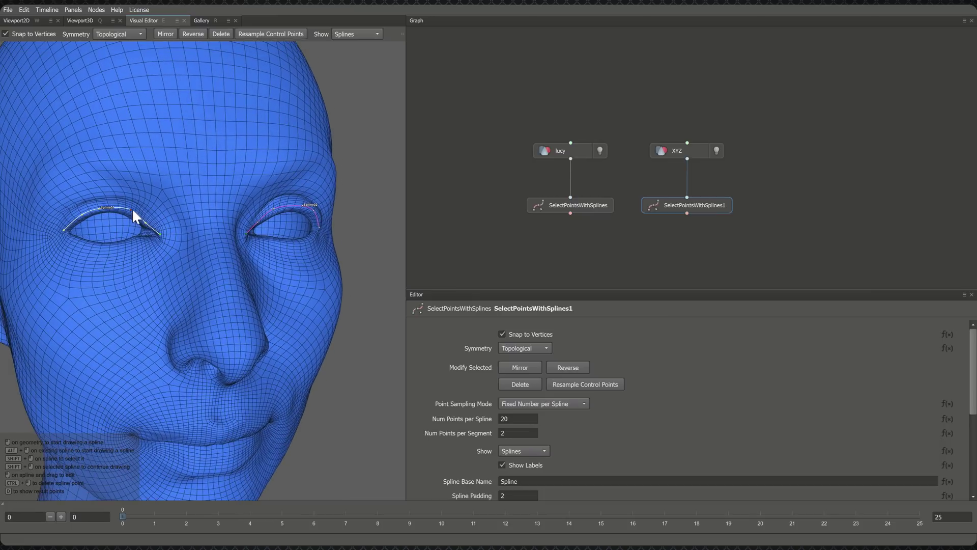
pyautogui.click(65, 235)
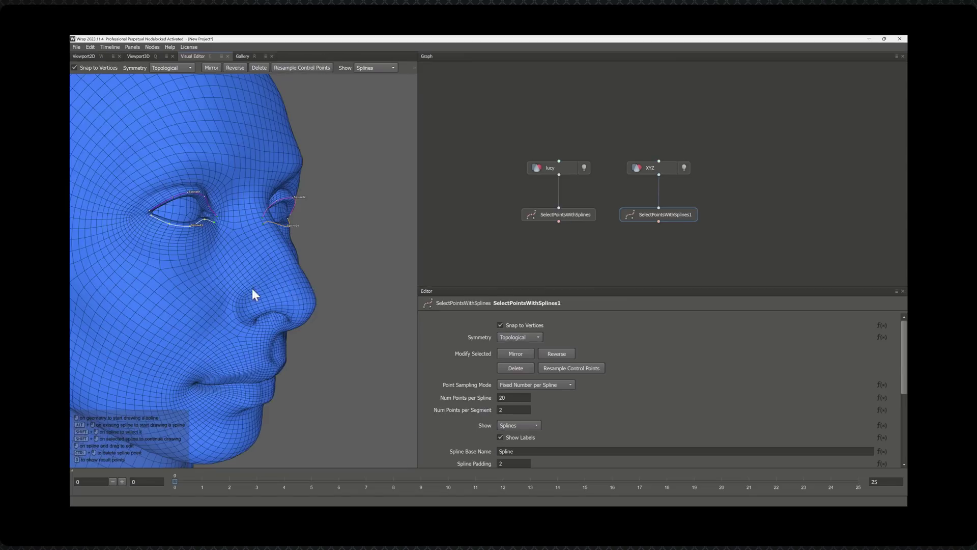
# Trace the curve around the mouth and along the upper lip.
pyautogui.click(252, 288)
pyautogui.click(166, 385)
pyautogui.moveTo(165, 385)
pyautogui.mouseDown(button='middle')
pyautogui.moveTo(210, 309)
pyautogui.moveTo(126, 247)
pyautogui.moveTo(259, 390)
pyautogui.mouseUp(button='middle')
pyautogui.press('Return')
pyautogui.click(126, 248)
pyautogui.click(185, 231)
pyautogui.press('Return')
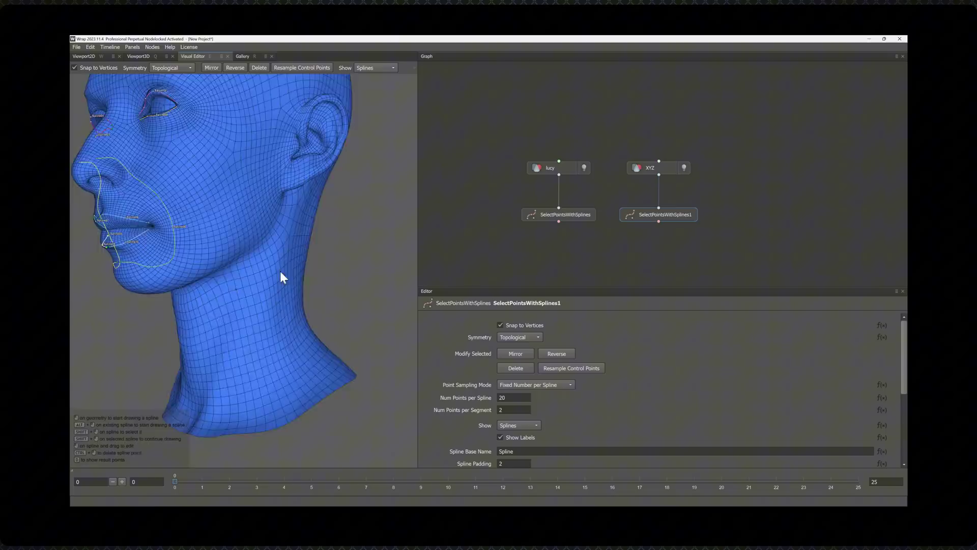
pyautogui.scroll(3, 252, 282)
# Trace the ear and neck curves on the XYZ head.
pyautogui.click(243, 293)
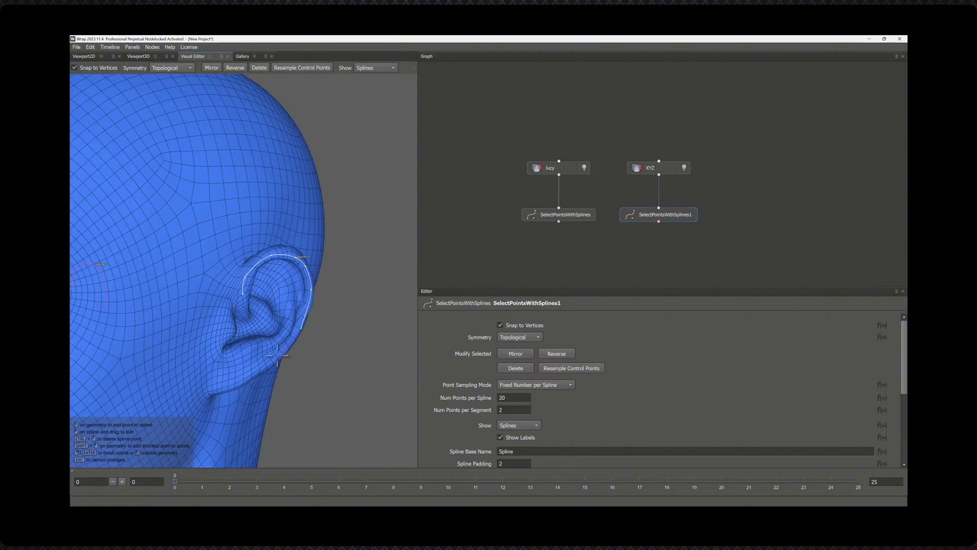
pyautogui.press('Return')
pyautogui.scroll(-3, 172, 323)
pyautogui.moveTo(172, 323); pyautogui.dragTo(192, 355, button='middle')
pyautogui.click(258, 392)
pyautogui.press('Return')
pyautogui.moveTo(258, 392)
pyautogui.mouseDown(button='middle')
pyautogui.moveTo(303, 349)
pyautogui.moveTo(287, 277)
pyautogui.moveTo(252, 276)
pyautogui.moveTo(380, 259)
pyautogui.mouseUp(button='middle')
pyautogui.scroll(4, 254, 278)
pyautogui.scroll(3, 325, 224)
pyautogui.scroll(2, 179, 196)
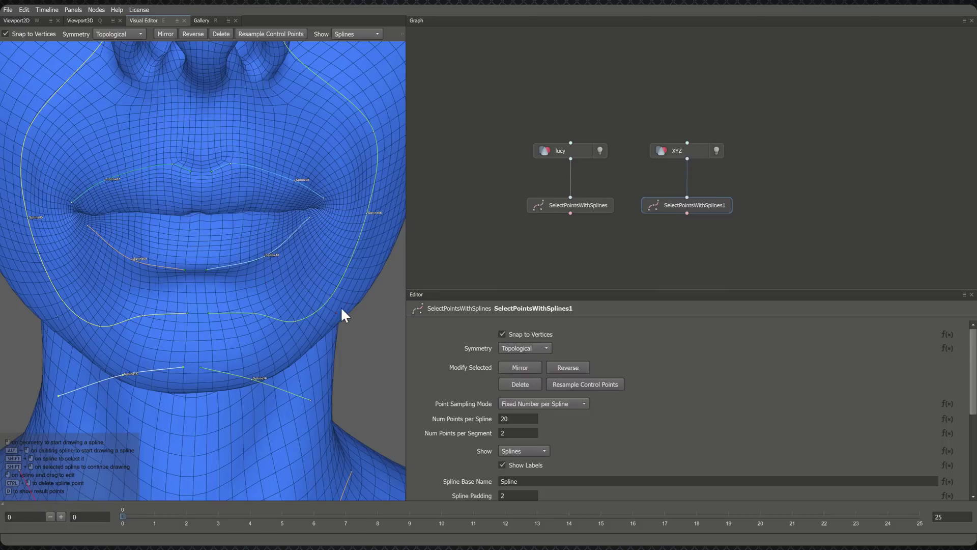
pyautogui.scroll(-2, 343, 312)
# Add a PointsToPointPairs node fed by both spline-selection nodes.
pyautogui.click(612, 274)
pyautogui.press('Tab')
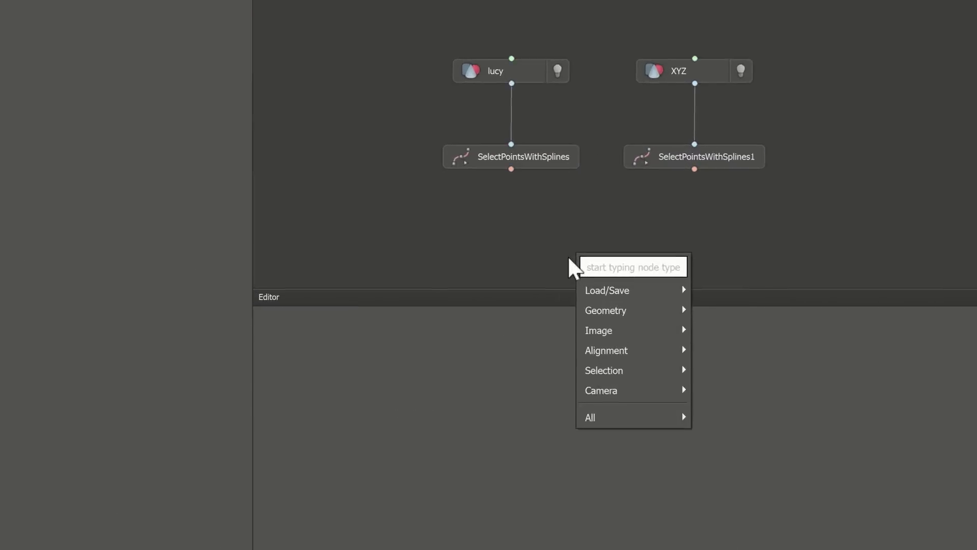
pyautogui.write('poin')
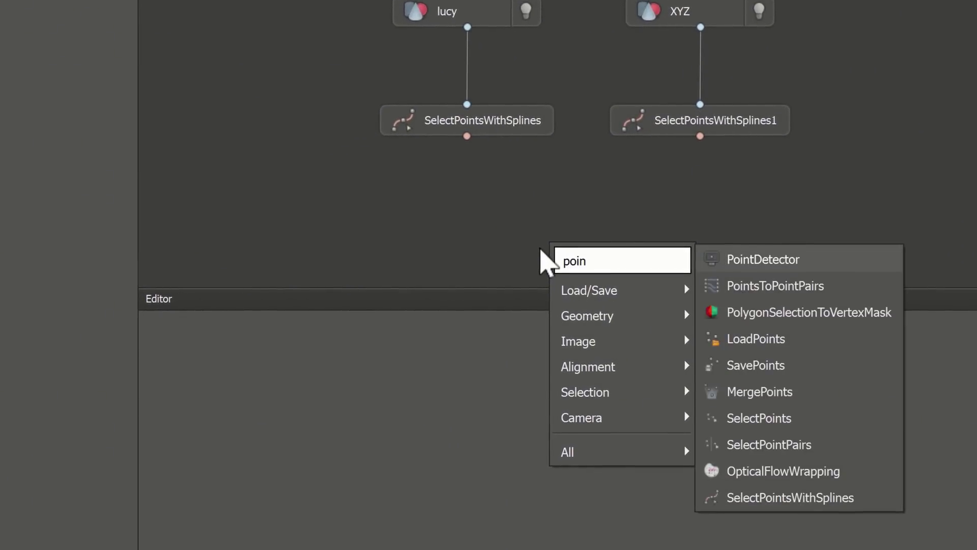
pyautogui.click(822, 294)
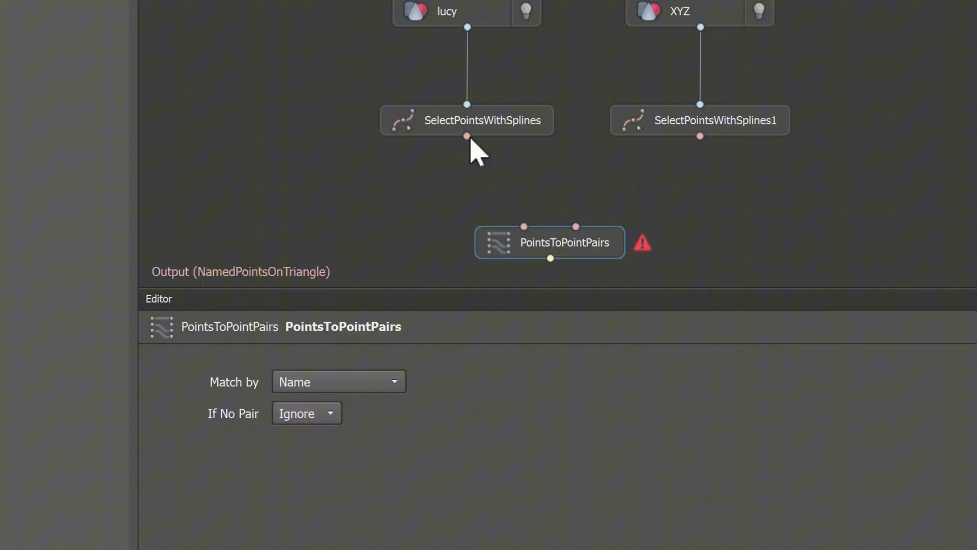
pyautogui.moveTo(466, 136); pyautogui.dragTo(524, 225)
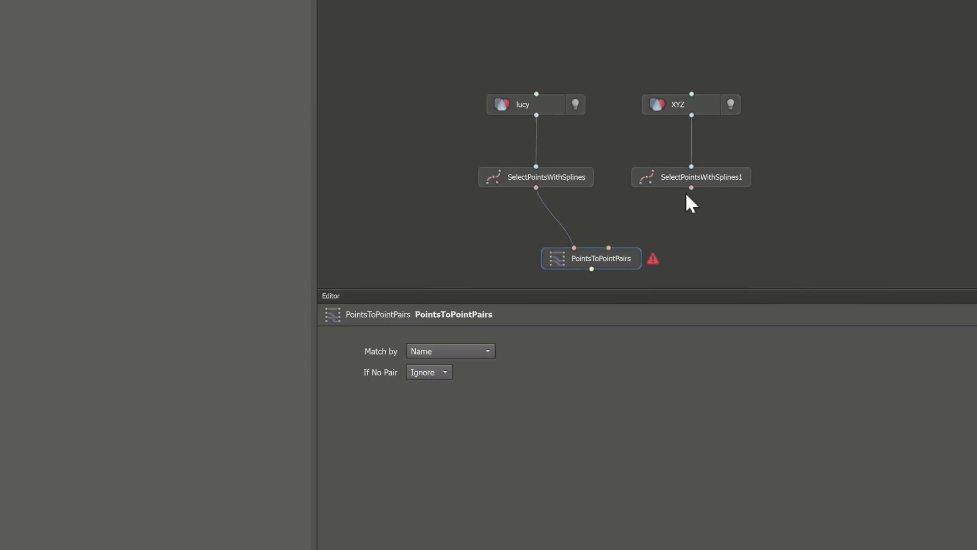
pyautogui.moveTo(691, 188); pyautogui.dragTo(609, 247)
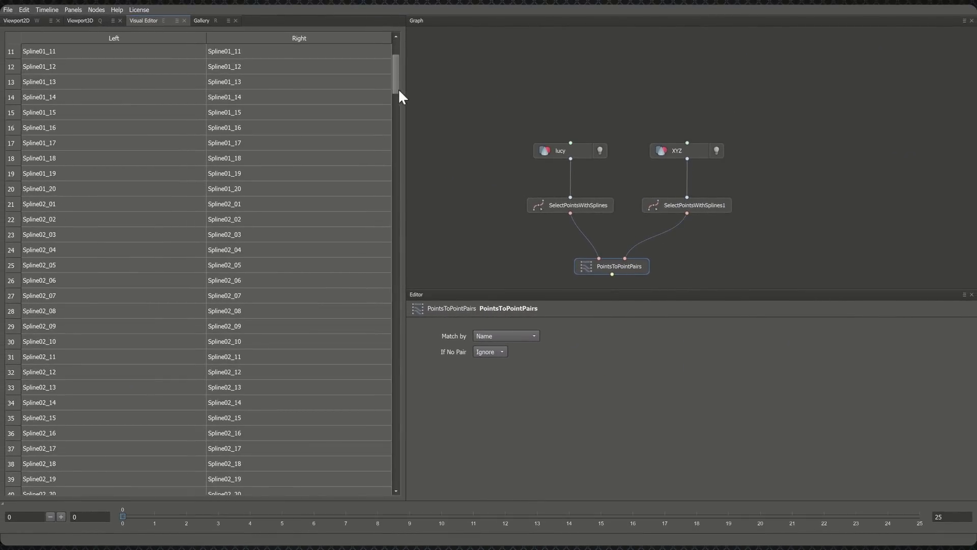
pyautogui.moveTo(398, 88); pyautogui.dragTo(390, 483)
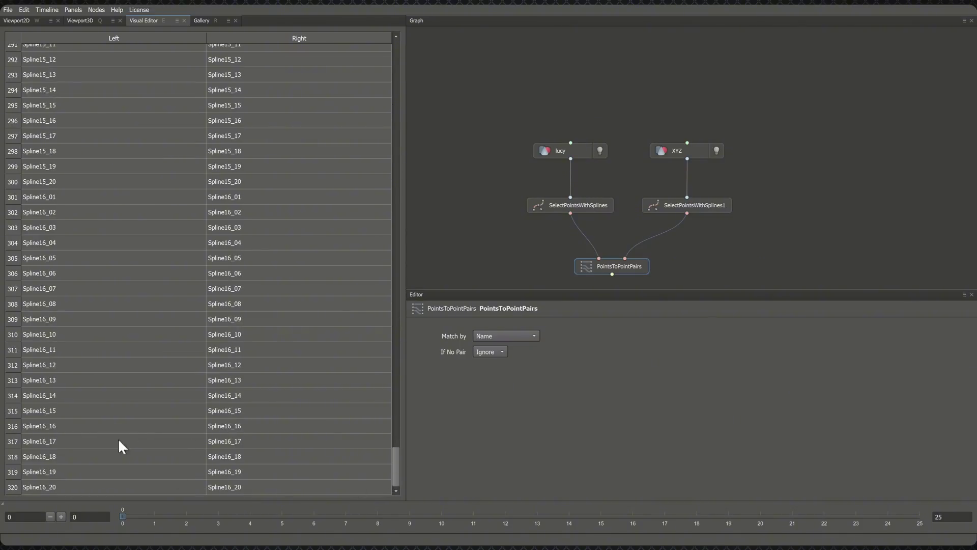
pyautogui.scroll(-2, 737, 274)
pyautogui.moveTo(600, 222); pyautogui.dragTo(615, 219)
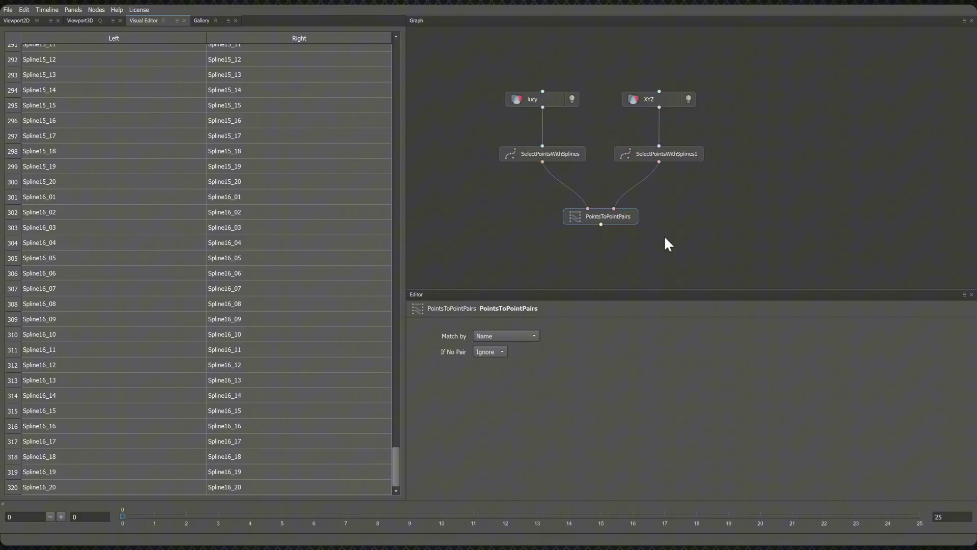
pyautogui.scroll(-2, 664, 251)
pyautogui.click(609, 203)
# Add FastWrapping with lucy, XYZ and the point pairs as inputs, and compute it.
pyautogui.press('Tab')
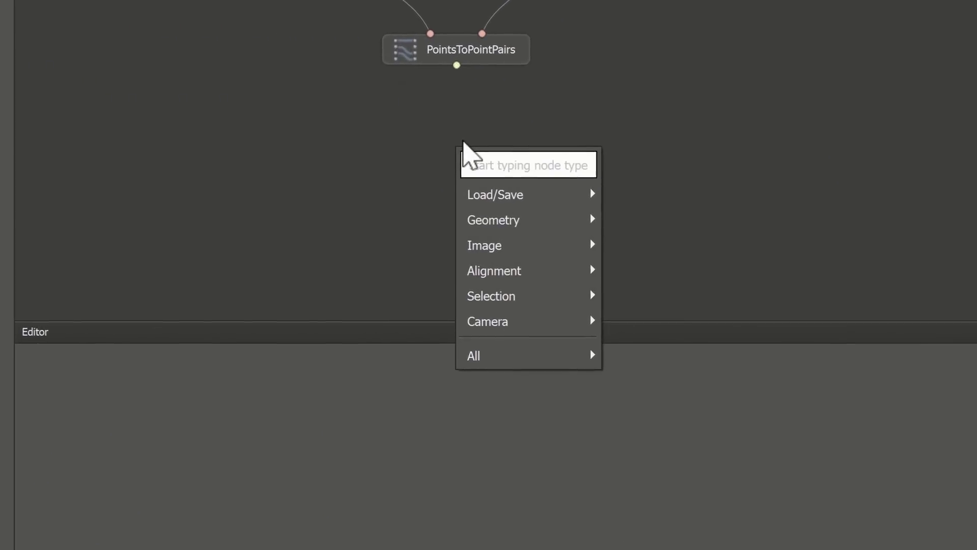
pyautogui.write('fast')
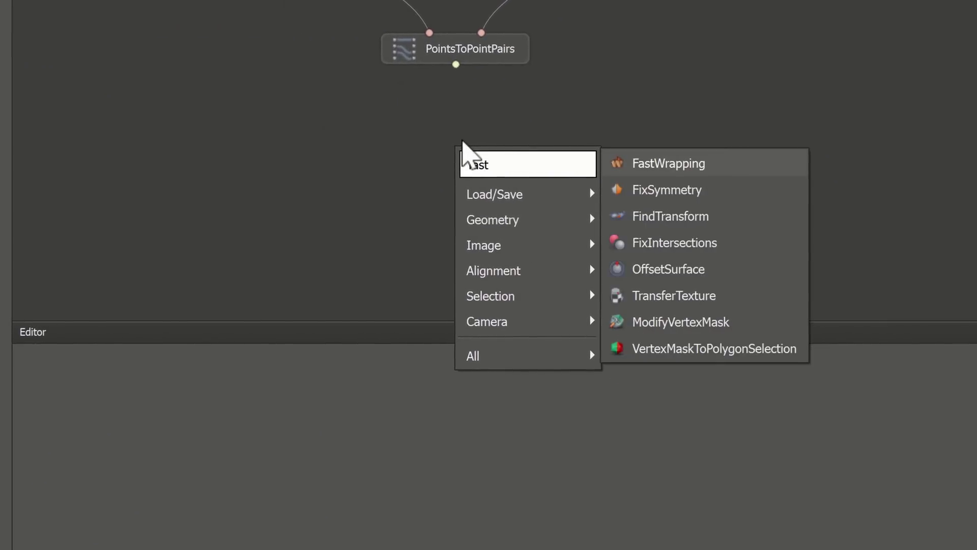
pyautogui.click(715, 163)
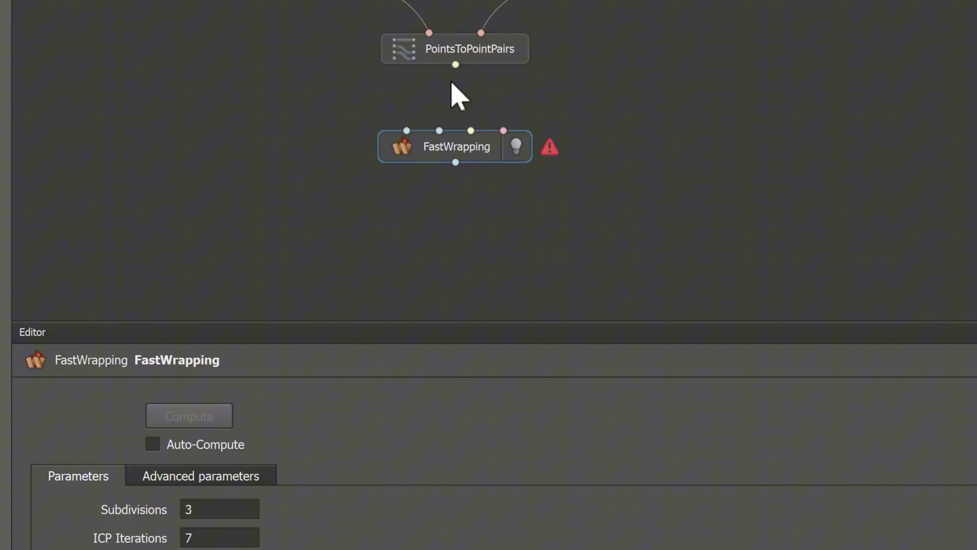
pyautogui.moveTo(455, 65); pyautogui.dragTo(471, 132)
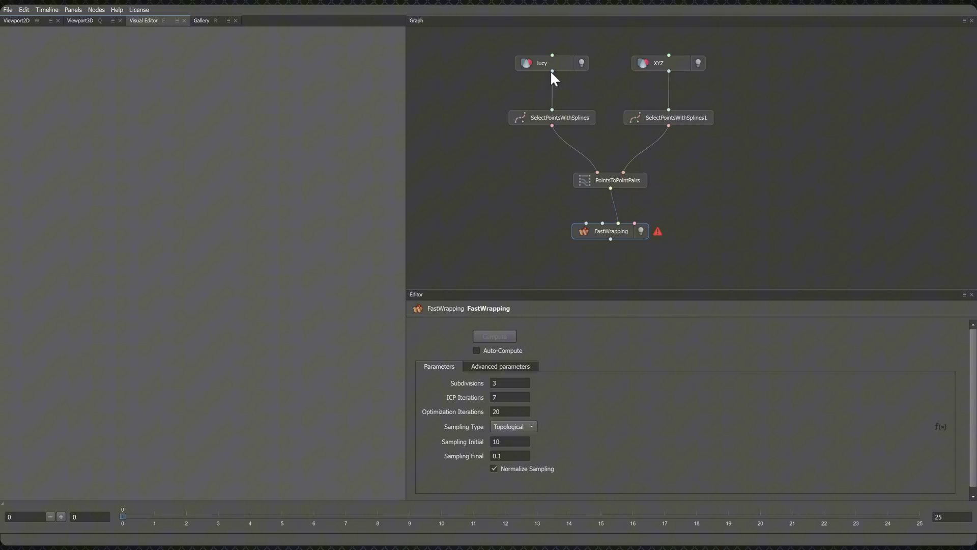
pyautogui.moveTo(552, 71); pyautogui.dragTo(585, 223)
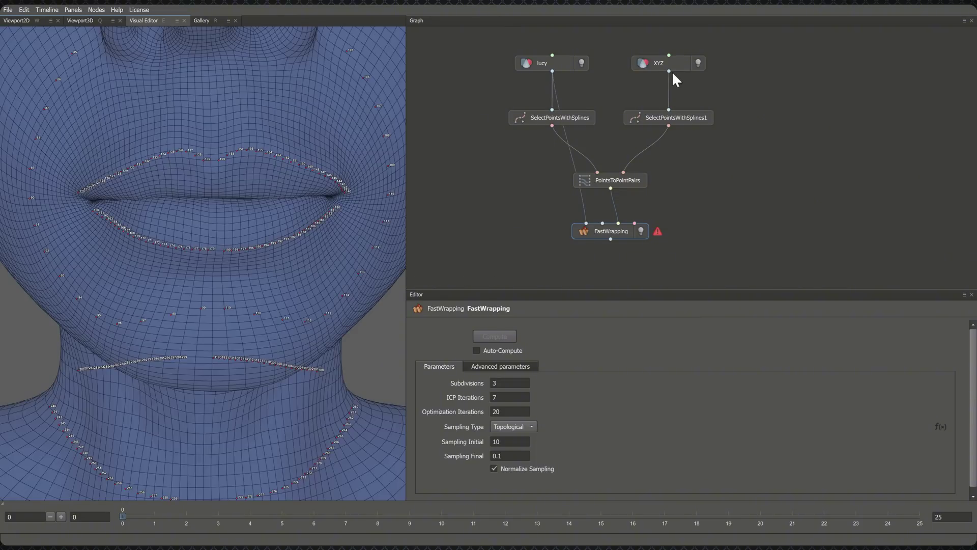
pyautogui.moveTo(609, 189); pyautogui.dragTo(618, 228)
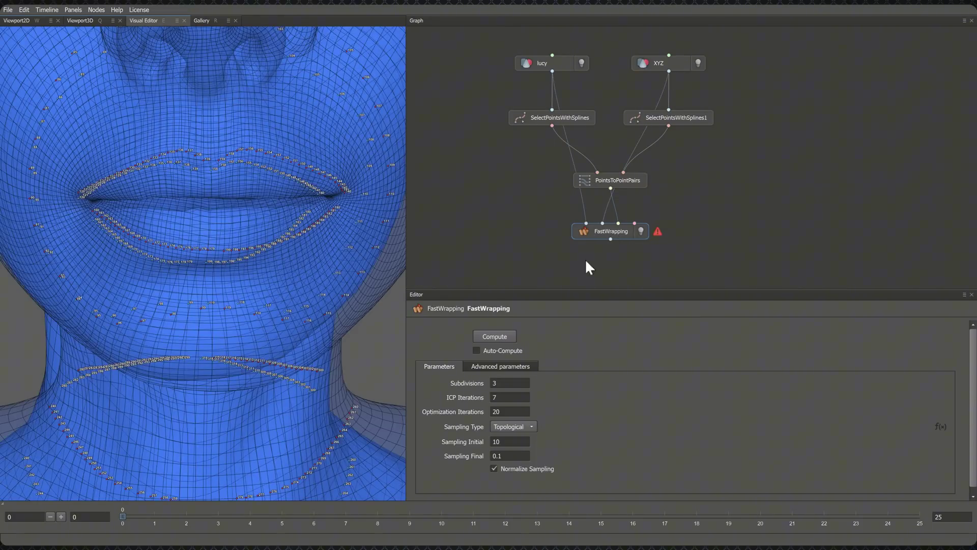
pyautogui.scroll(-5, 289, 290)
pyautogui.moveTo(289, 289); pyautogui.dragTo(352, 305)
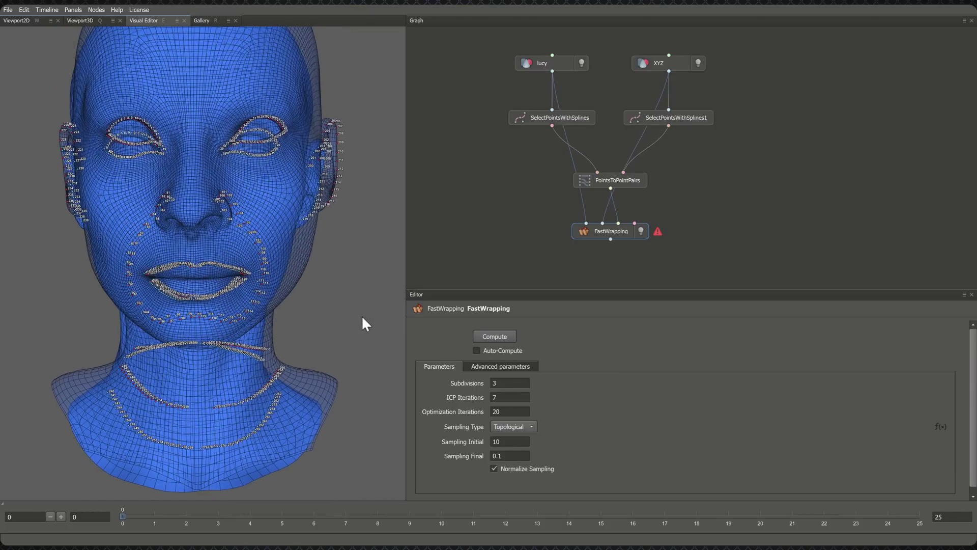
pyautogui.click(510, 335)
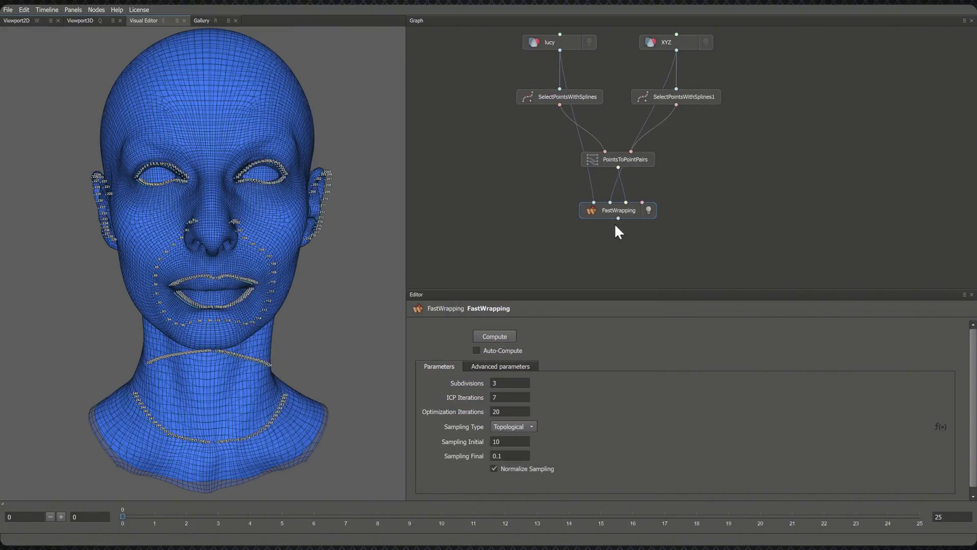
pyautogui.keyDown('alt'); pyautogui.moveTo(338, 268); pyautogui.dragTo(263, 383); pyautogui.keyUp('alt')
pyautogui.scroll(2, 311, 385)
# Add a Brush node wired to the FastWrapping output and XYZ, and select it.
pyautogui.press('Tab')
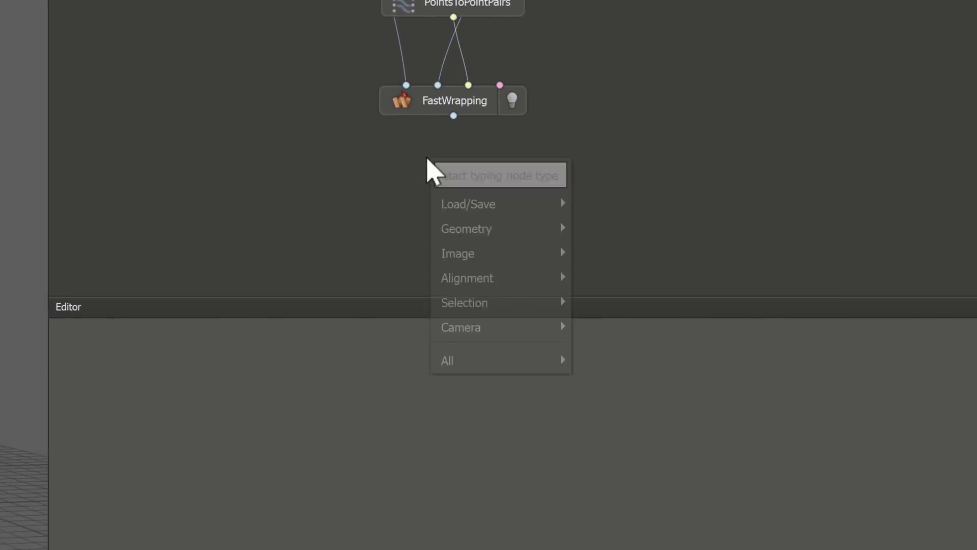
pyautogui.write('brush')
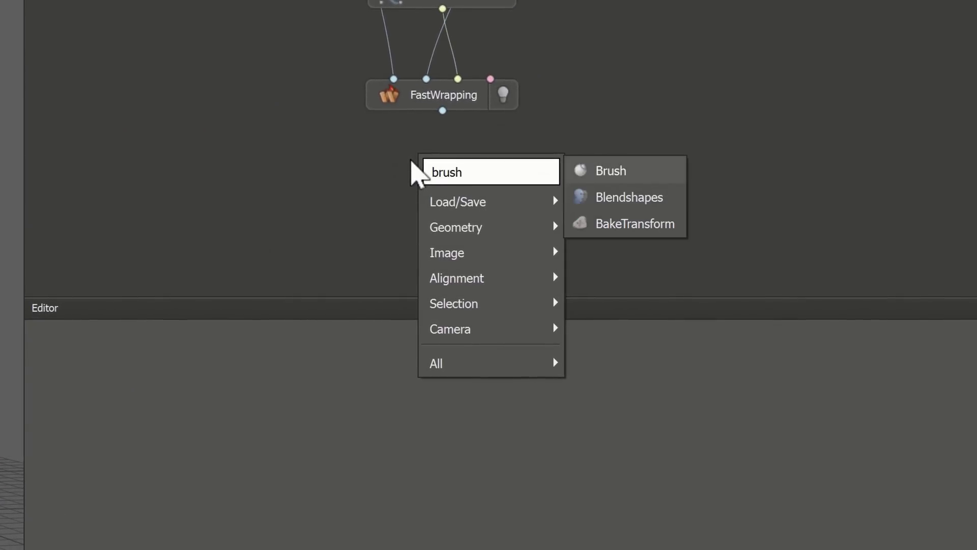
pyautogui.click(672, 172)
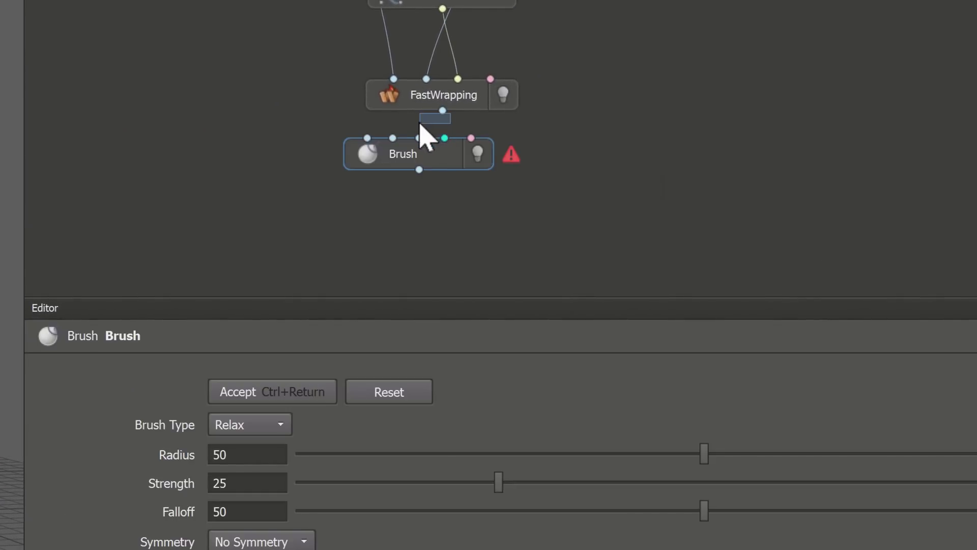
pyautogui.moveTo(425, 137); pyautogui.dragTo(367, 138)
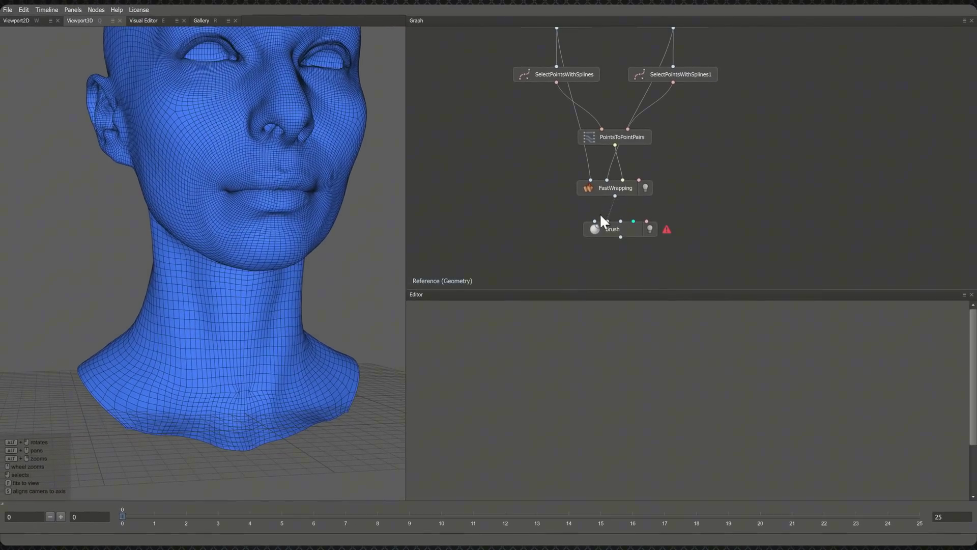
pyautogui.press('f')
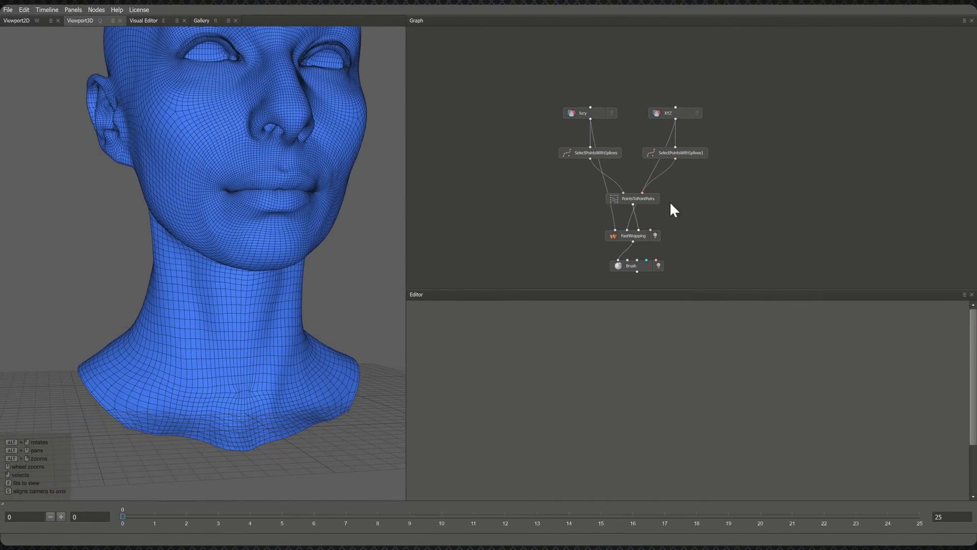
pyautogui.moveTo(676, 120); pyautogui.dragTo(638, 264)
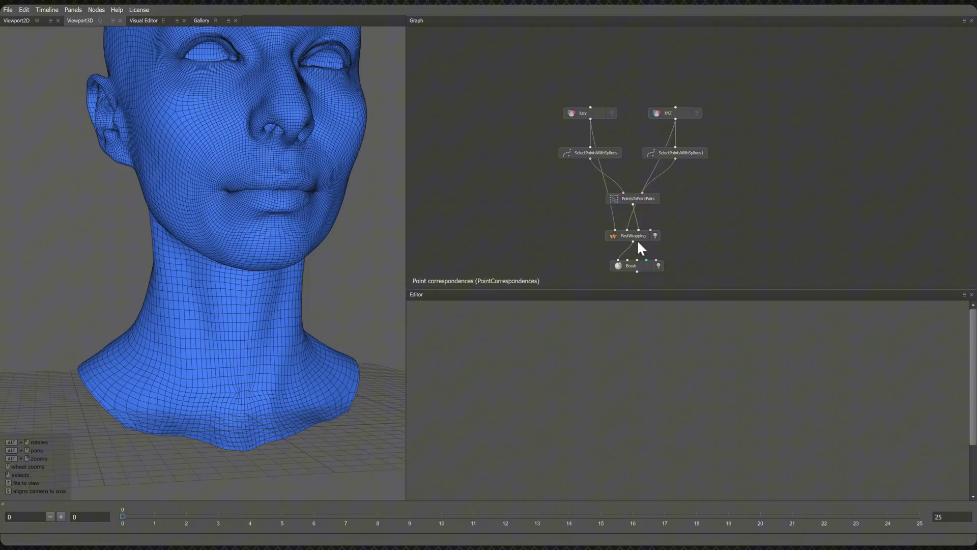
pyautogui.click(638, 269)
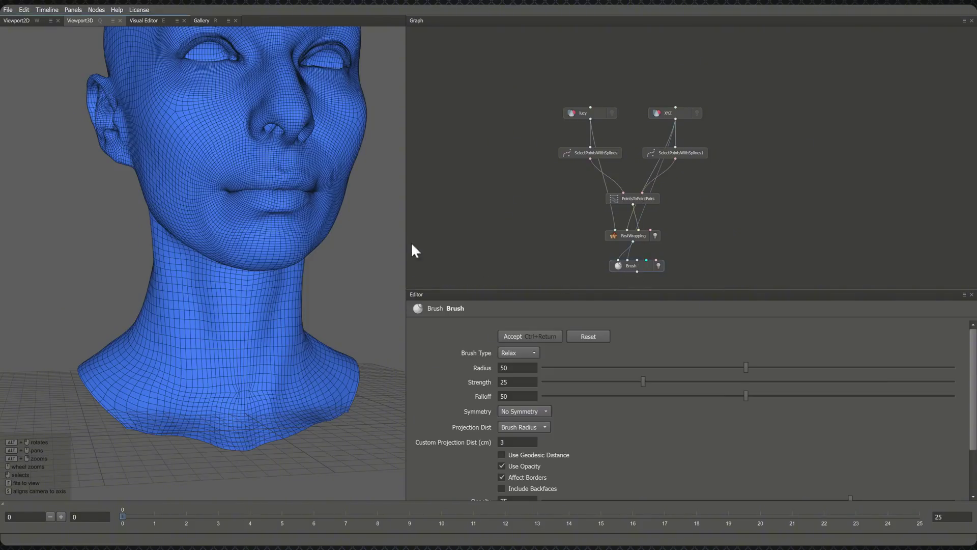
# Smooth the wrapped mesh around the neck and eye with the RelaxProj brush.
pyautogui.click(132, 21)
pyautogui.scroll(3, 216, 260)
pyautogui.scroll(3, 294, 281)
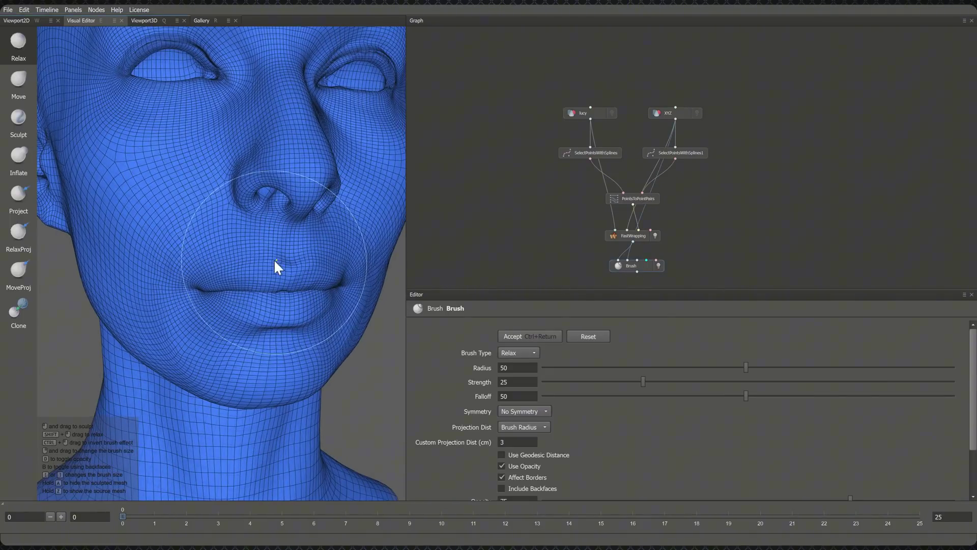
pyautogui.click(656, 265)
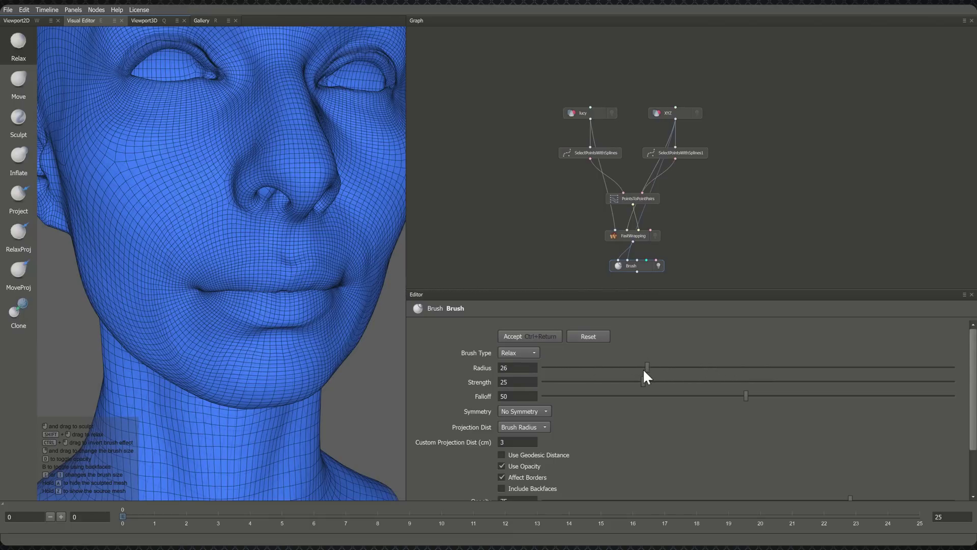
pyautogui.click(20, 241)
pyautogui.scroll(3, 246, 310)
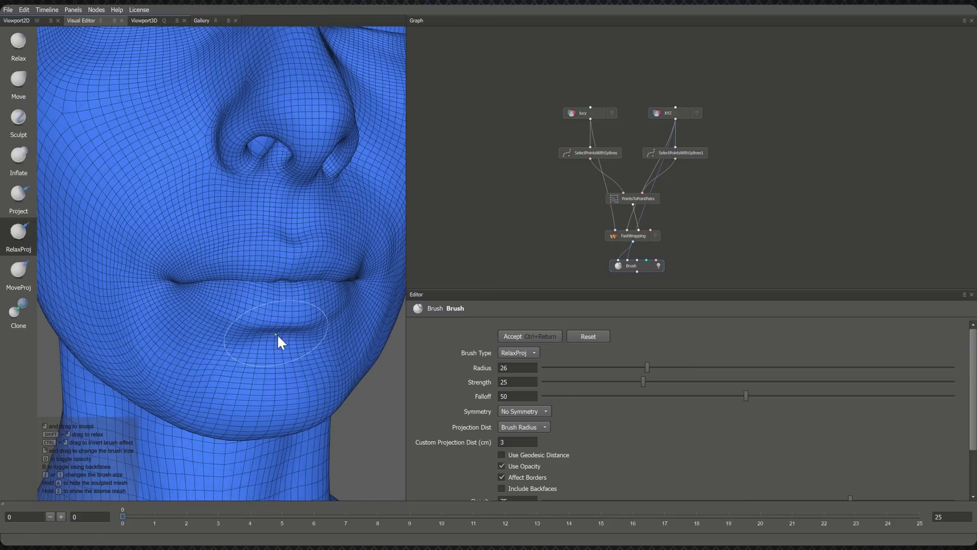
pyautogui.moveTo(197, 352)
pyautogui.keyDown('alt'); pyautogui.mouseDown()
pyautogui.moveTo(202, 330)
pyautogui.moveTo(265, 313)
pyautogui.moveTo(163, 158)
pyautogui.mouseUp(); pyautogui.keyUp('alt')
pyautogui.scroll(-2, 261, 297)
pyautogui.moveTo(214, 230)
pyautogui.keyDown('alt'); pyautogui.mouseDown()
pyautogui.moveTo(115, 271)
pyautogui.moveTo(333, 188)
pyautogui.mouseUp(); pyautogui.keyUp('alt')
pyautogui.scroll(2, 367, 269)
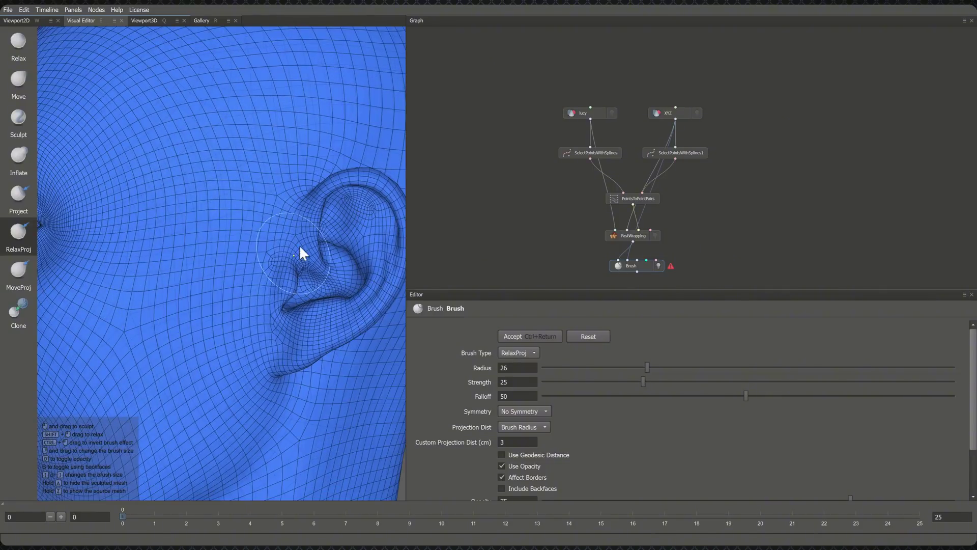
pyautogui.keyDown('alt'); pyautogui.moveTo(300, 217); pyautogui.dragTo(265, 267); pyautogui.keyUp('alt')
pyautogui.scroll(-2, 265, 268)
pyautogui.scroll(3, 263, 195)
pyautogui.moveTo(182, 221)
pyautogui.keyDown('alt'); pyautogui.mouseDown()
pyautogui.moveTo(248, 277)
pyautogui.moveTo(138, 272)
pyautogui.moveTo(270, 320)
pyautogui.mouseUp(); pyautogui.keyUp('alt')
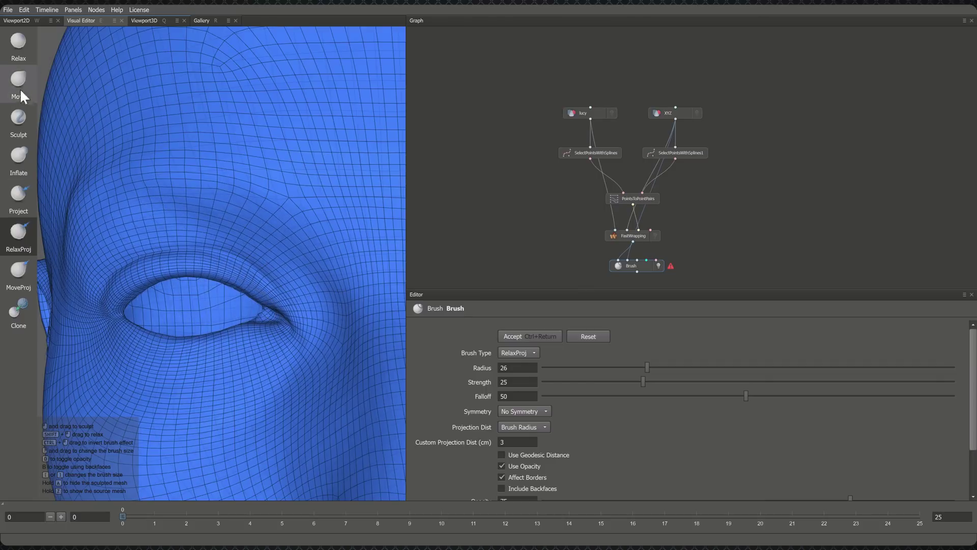
# Refine the eye and neck with a smaller MoveProj/RelaxProj brush, then accept the edits.
pyautogui.click(18, 271)
pyautogui.press('[')
pyautogui.scroll(2, 227, 330)
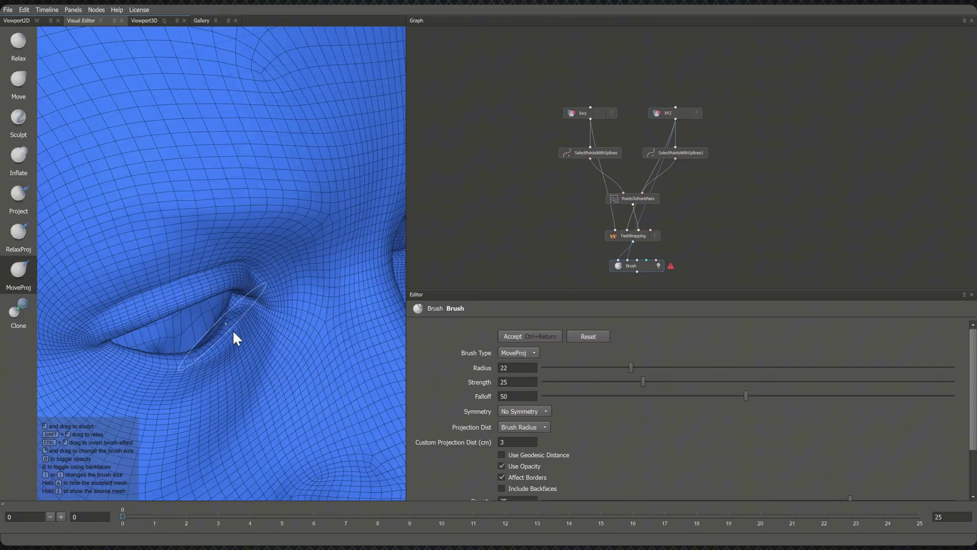
pyautogui.moveTo(222, 331)
pyautogui.keyDown('alt'); pyautogui.mouseDown()
pyautogui.moveTo(206, 312)
pyautogui.moveTo(60, 286)
pyautogui.mouseUp(); pyautogui.keyUp('alt')
pyautogui.click(19, 233)
pyautogui.keyDown('alt'); pyautogui.moveTo(291, 328); pyautogui.dragTo(235, 294); pyautogui.keyUp('alt')
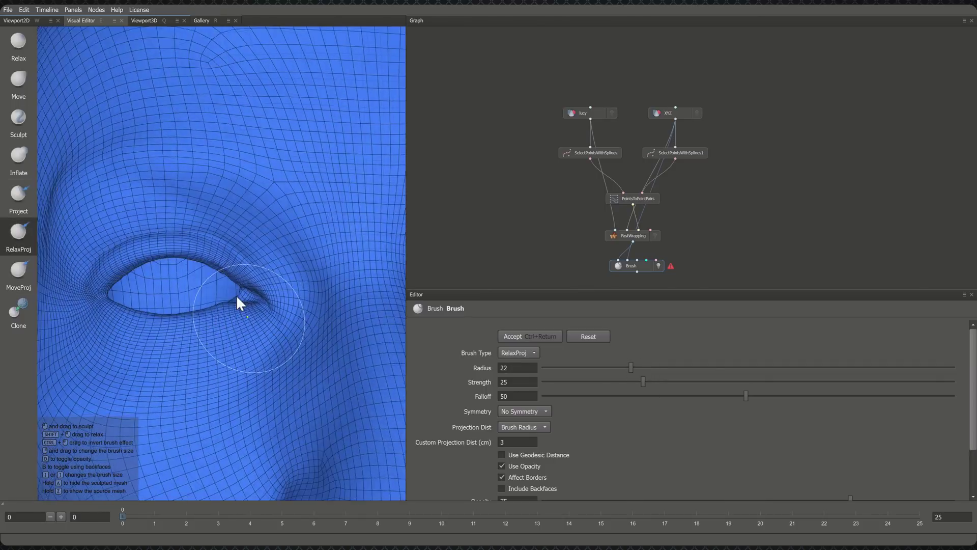
pyautogui.moveTo(189, 318)
pyautogui.keyDown('alt'); pyautogui.mouseDown()
pyautogui.moveTo(221, 241)
pyautogui.moveTo(311, 200)
pyautogui.moveTo(196, 343)
pyautogui.moveTo(296, 204)
pyautogui.moveTo(354, 210)
pyautogui.mouseUp(); pyautogui.keyUp('alt')
pyautogui.scroll(-5, 296, 296)
pyautogui.scroll(4, 296, 297)
pyautogui.press('7')
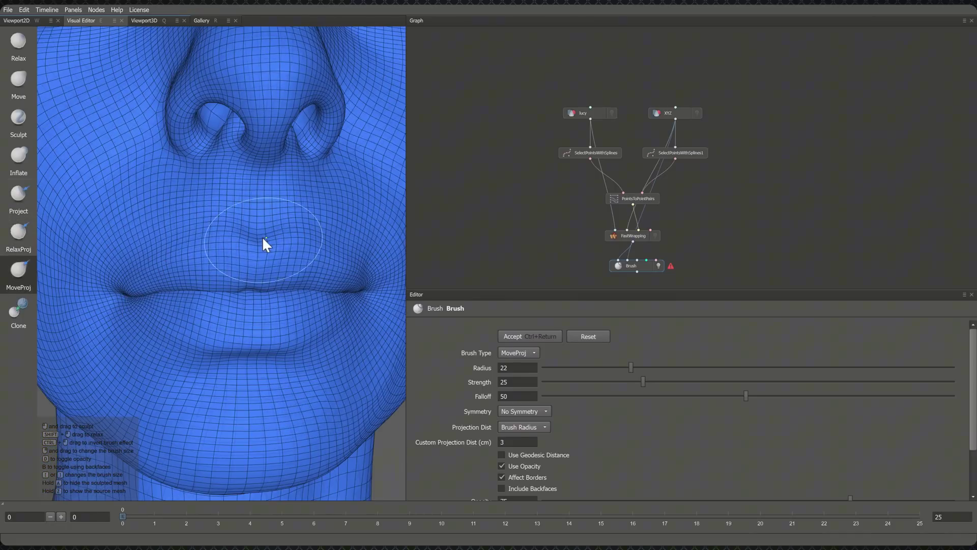
pyautogui.scroll(-1, 249, 237)
pyautogui.keyDown('alt'); pyautogui.moveTo(325, 242); pyautogui.dragTo(356, 321); pyautogui.keyUp('alt')
pyautogui.scroll(-3, 268, 221)
pyautogui.moveTo(269, 221)
pyautogui.keyDown('alt'); pyautogui.mouseDown()
pyautogui.moveTo(271, 330)
pyautogui.moveTo(237, 245)
pyautogui.mouseUp(); pyautogui.keyUp('alt')
pyautogui.press('6')
pyautogui.scroll(2, 237, 246)
pyautogui.moveTo(170, 222)
pyautogui.keyDown('alt'); pyautogui.mouseDown()
pyautogui.moveTo(317, 233)
pyautogui.moveTo(262, 308)
pyautogui.moveTo(312, 349)
pyautogui.mouseUp(); pyautogui.keyUp('alt')
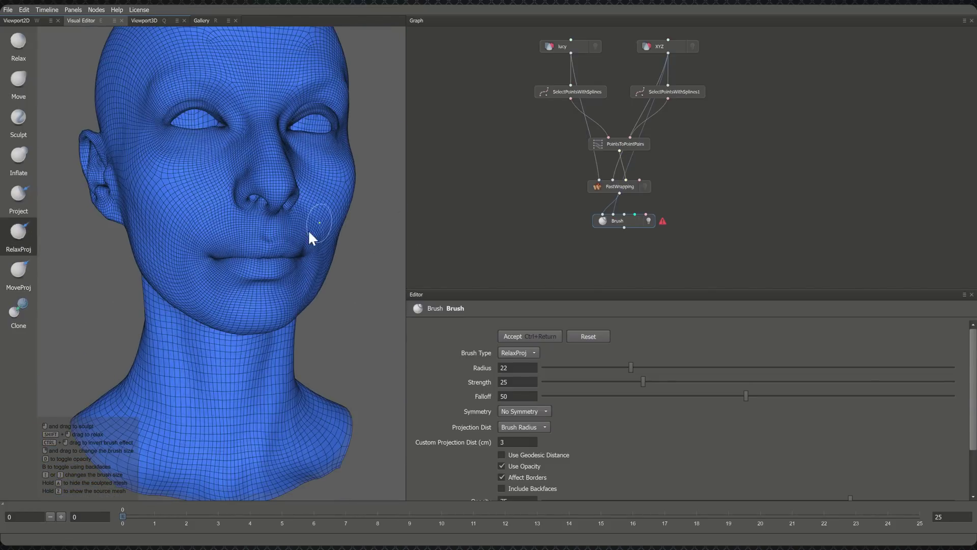
pyautogui.click(511, 335)
# Add a Wrapping node fed by Brush and XYZ, and compute it.
pyautogui.click(601, 265)
pyautogui.press('Tab')
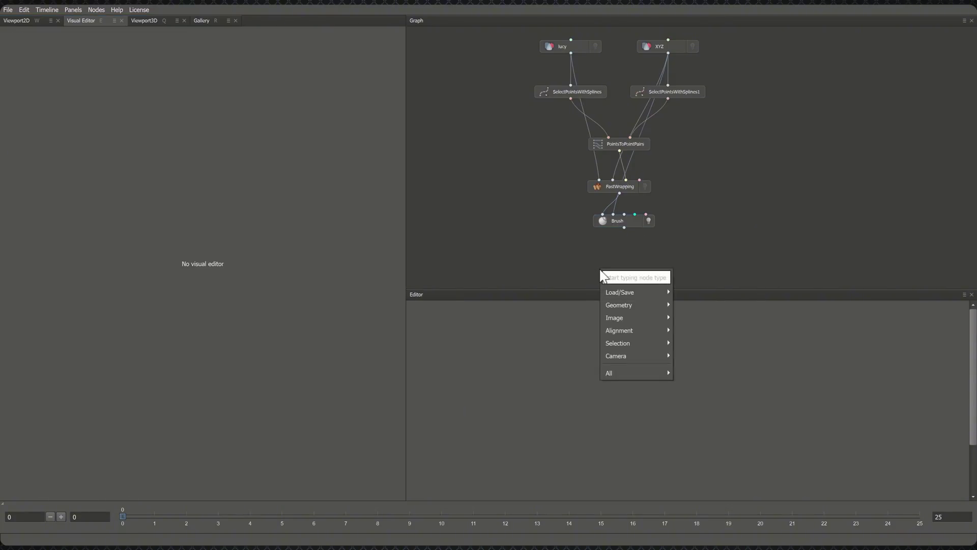
pyautogui.write('wrap')
pyautogui.click(708, 274)
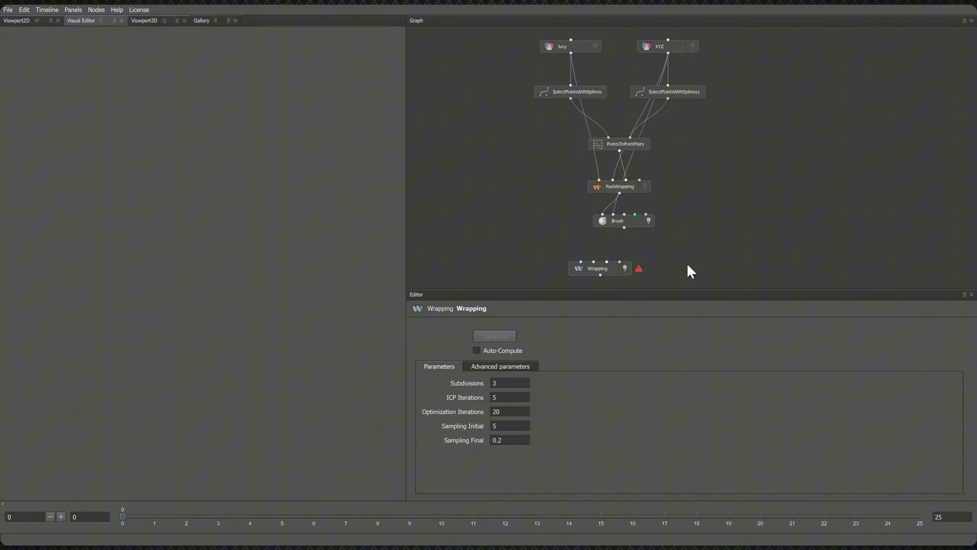
pyautogui.moveTo(624, 227)
pyautogui.mouseDown()
pyautogui.moveTo(580, 261)
pyautogui.moveTo(630, 265)
pyautogui.mouseUp()
pyautogui.scroll(-1, 706, 201)
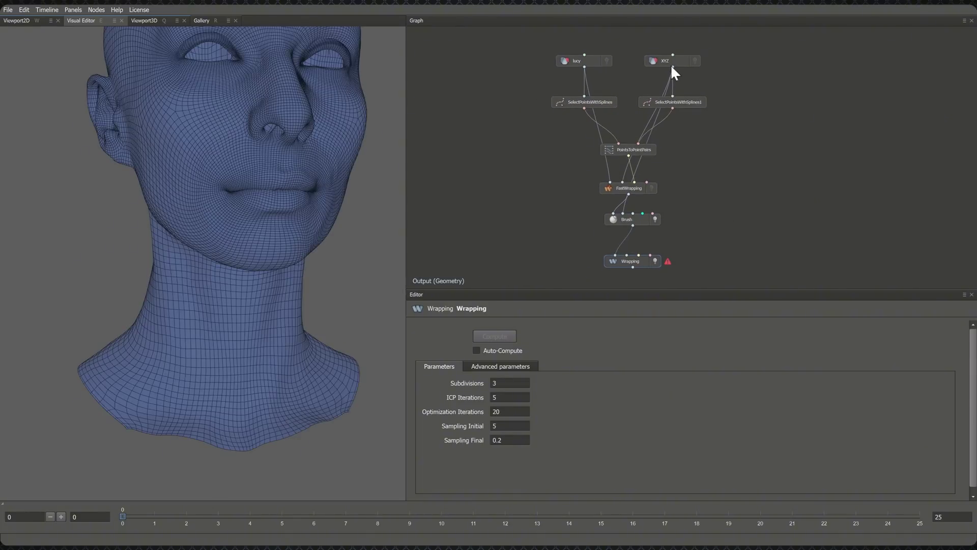
pyautogui.moveTo(672, 66); pyautogui.dragTo(626, 255)
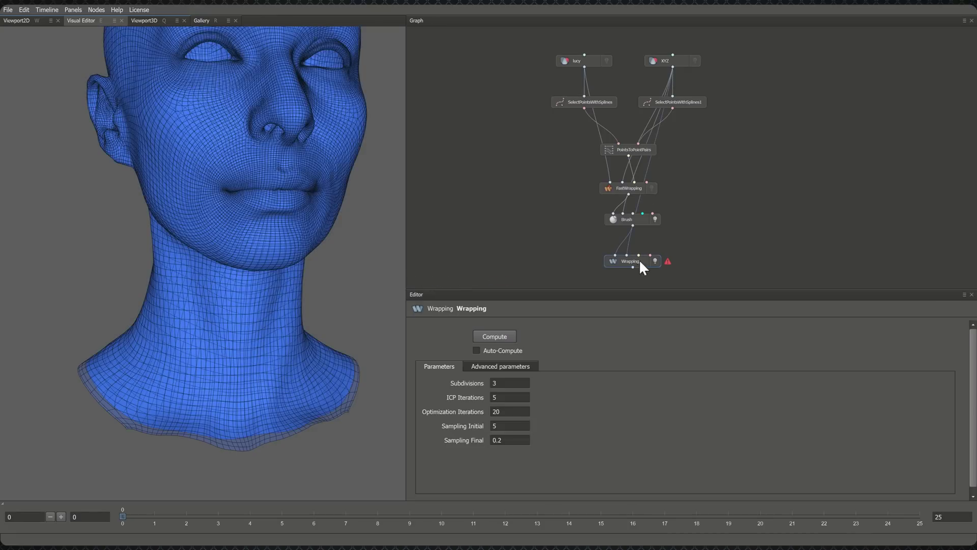
pyautogui.click(497, 337)
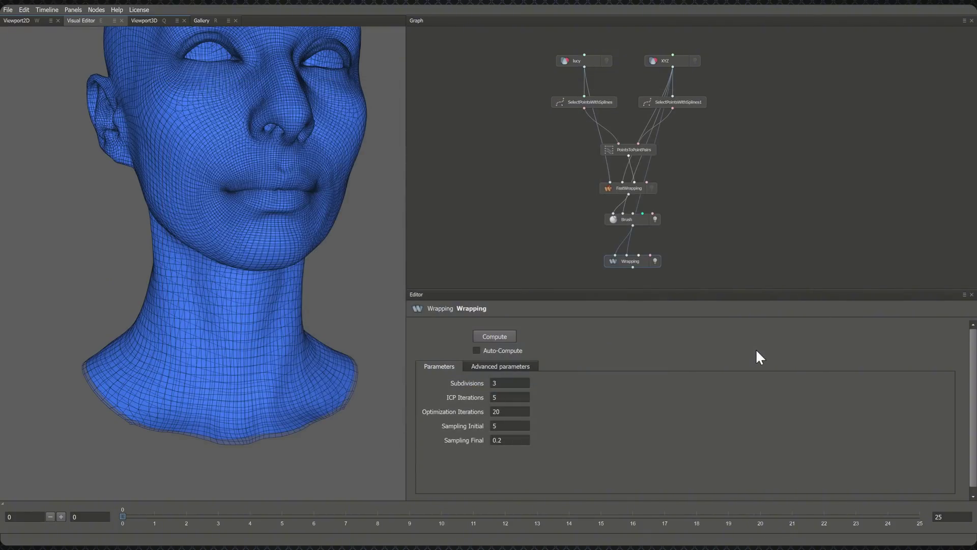
# Add a SaveGeom node fed by the Wrapping output.
pyautogui.rightClick(618, 269)
pyautogui.write('save')
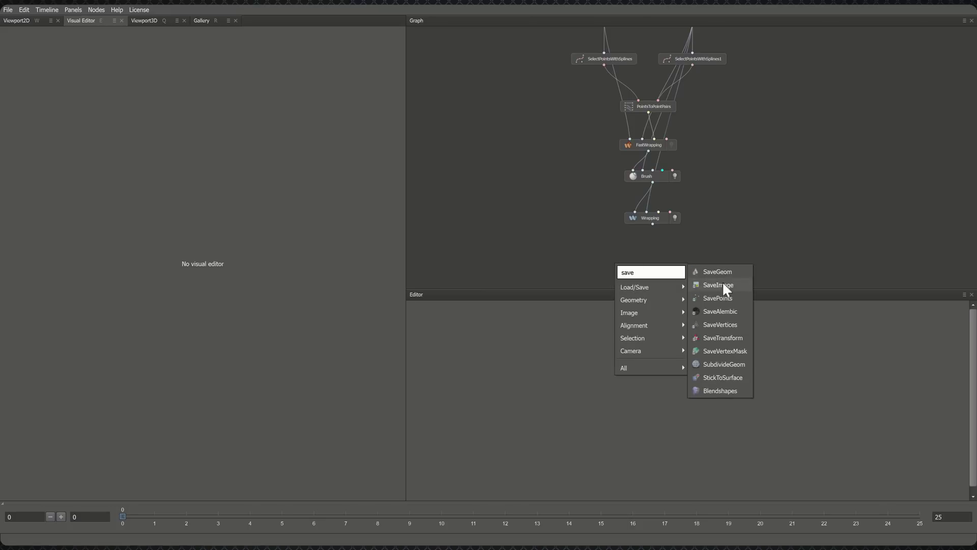
pyautogui.click(722, 284)
pyautogui.moveTo(653, 223); pyautogui.dragTo(615, 258)
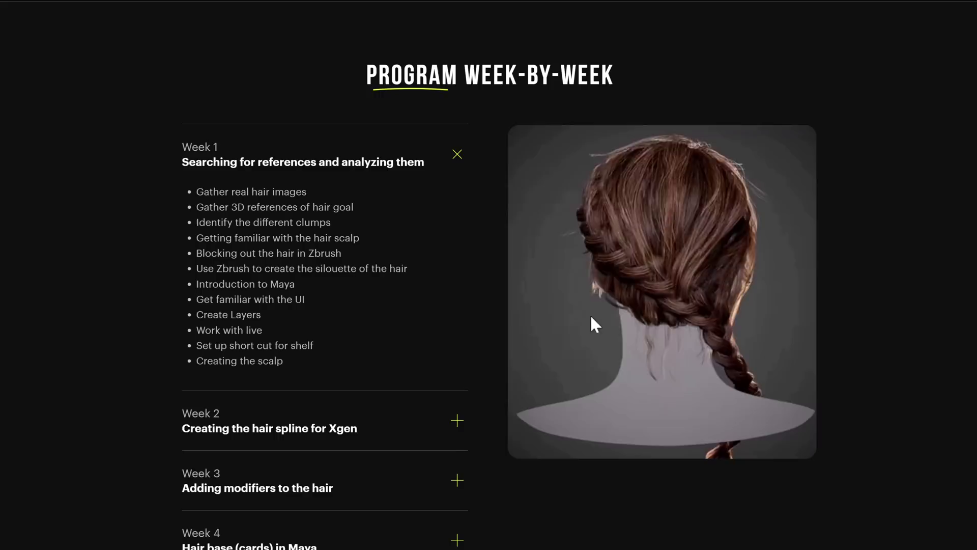
# Collapse Week 1 and expand Weeks 2, 3 and 4 in Program Week-by-Week.
pyautogui.click(453, 160)
pyautogui.click(452, 213)
pyautogui.click(452, 275)
pyautogui.click(454, 339)
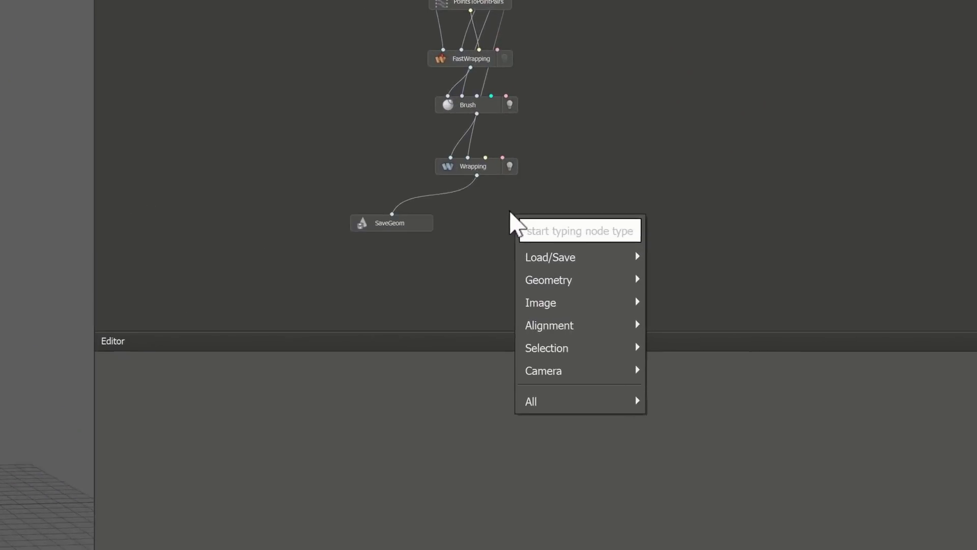
pyautogui.write('trans')
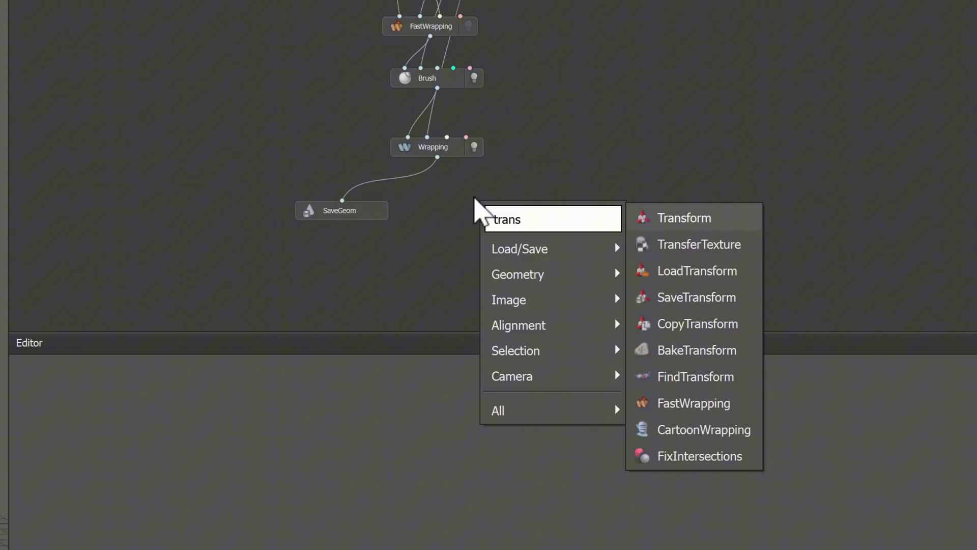
# Add a TransferTexture node fed by the wrapped mesh and the XYZ head.
pyautogui.click(736, 248)
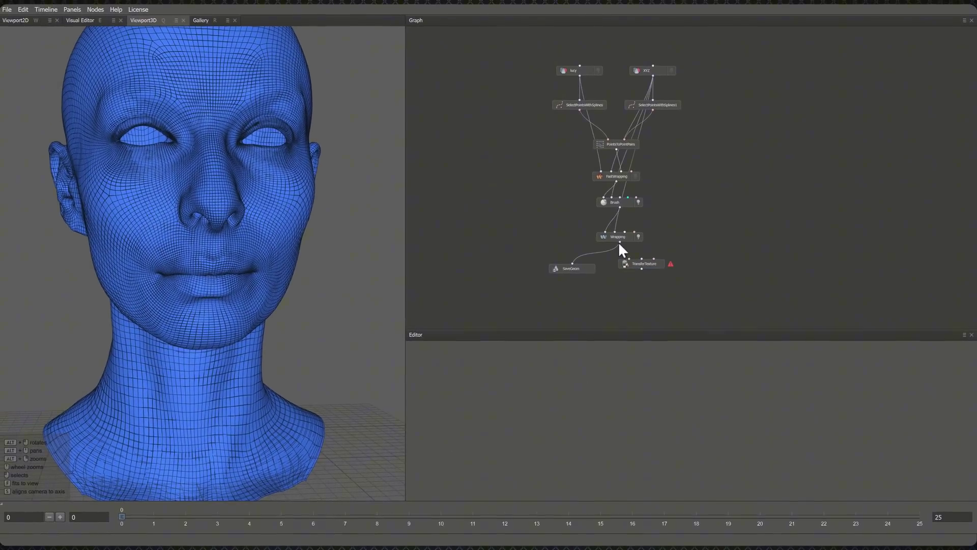
pyautogui.moveTo(627, 249); pyautogui.dragTo(641, 259)
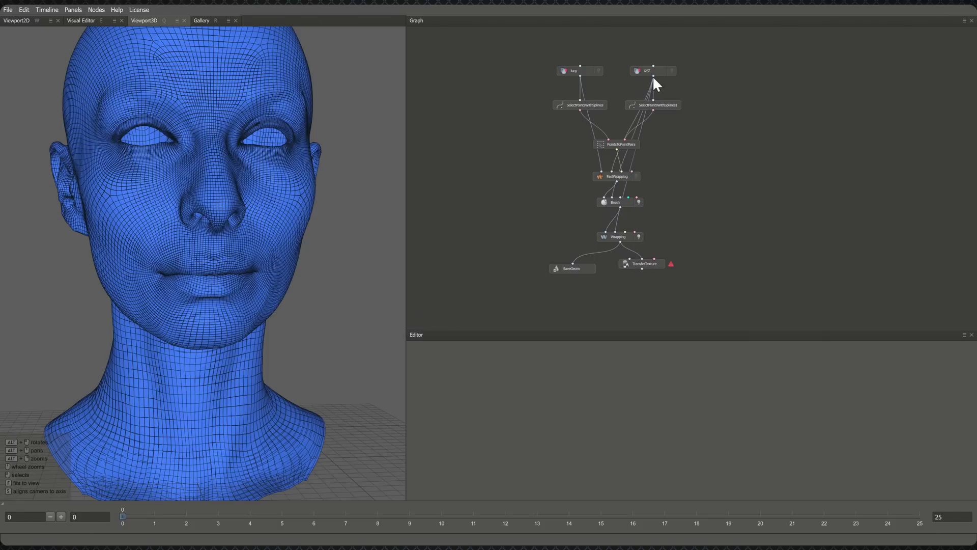
pyautogui.moveTo(653, 75); pyautogui.dragTo(631, 245)
# Add a LoadImage node wired into the XYZ head node.
pyautogui.click(656, 101)
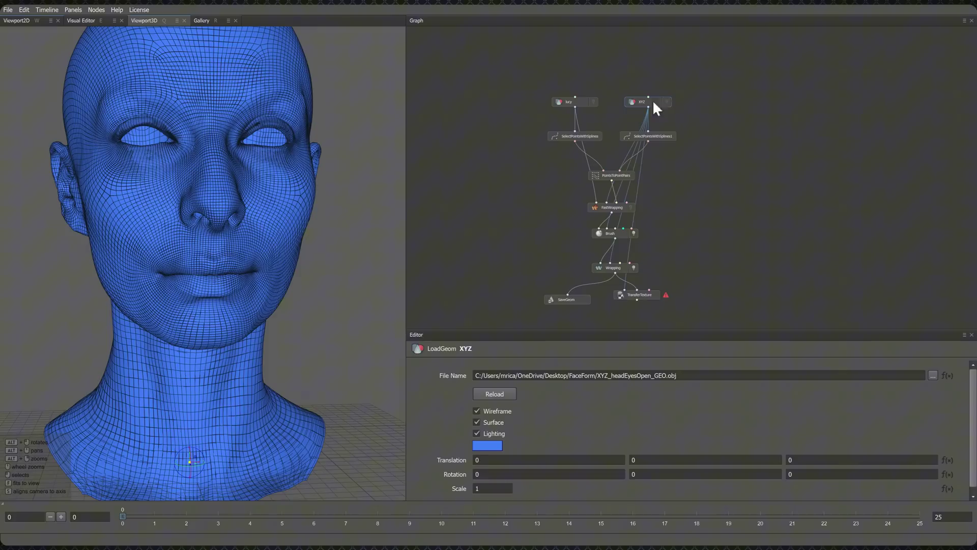
pyautogui.rightClick(639, 72)
pyautogui.write('load i')
pyautogui.moveTo(659, 94)
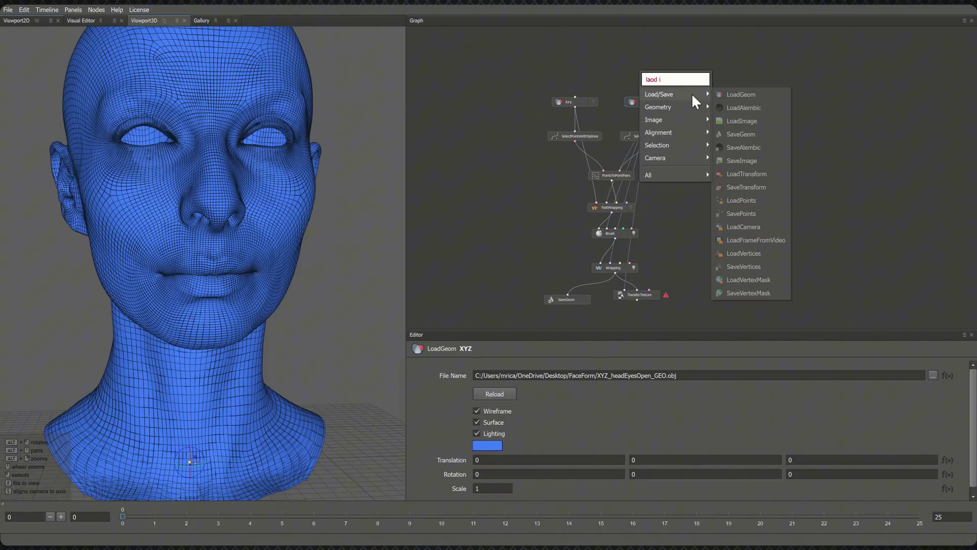
pyautogui.click(755, 121)
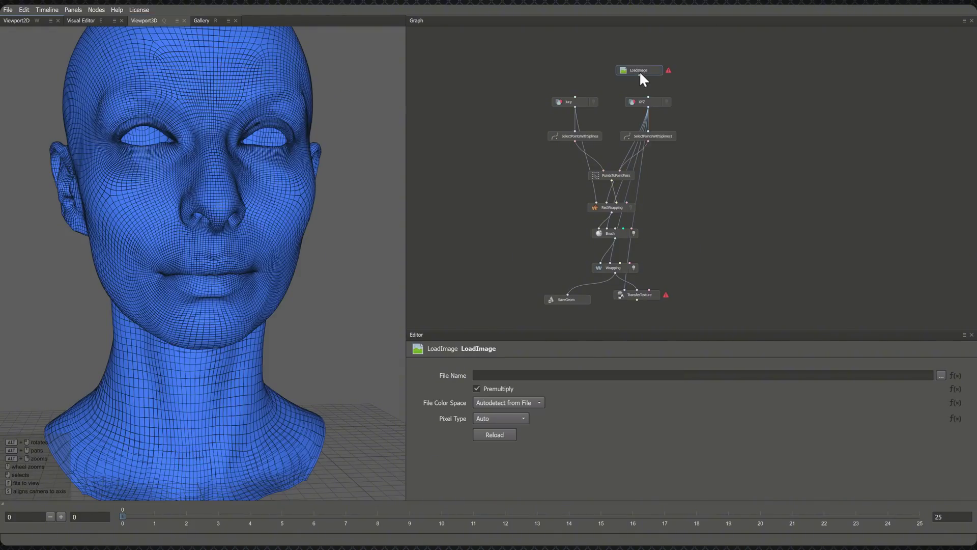
pyautogui.moveTo(640, 75); pyautogui.dragTo(647, 97)
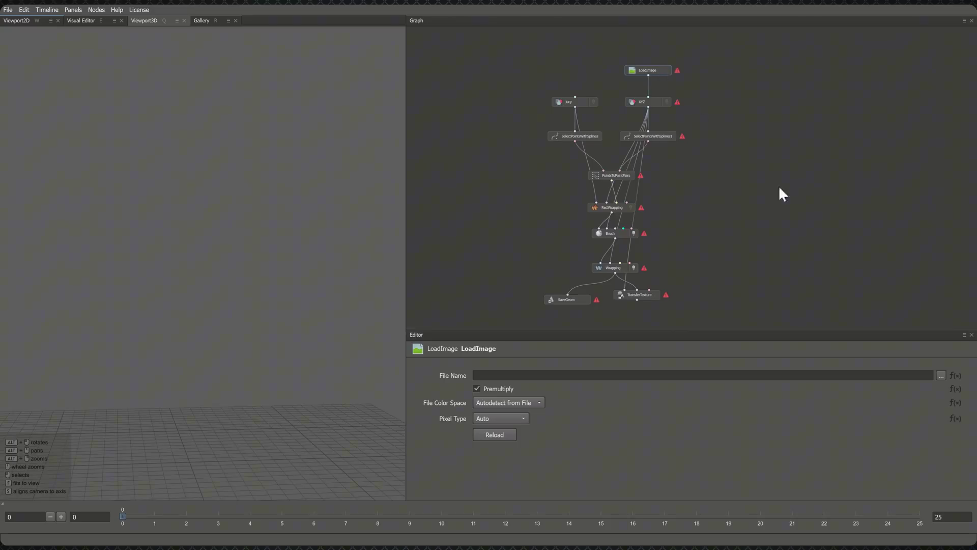
# Load the .exr skin texture file into LoadImage.
pyautogui.click(941, 375)
pyautogui.click(334, 200)
pyautogui.click(667, 395)
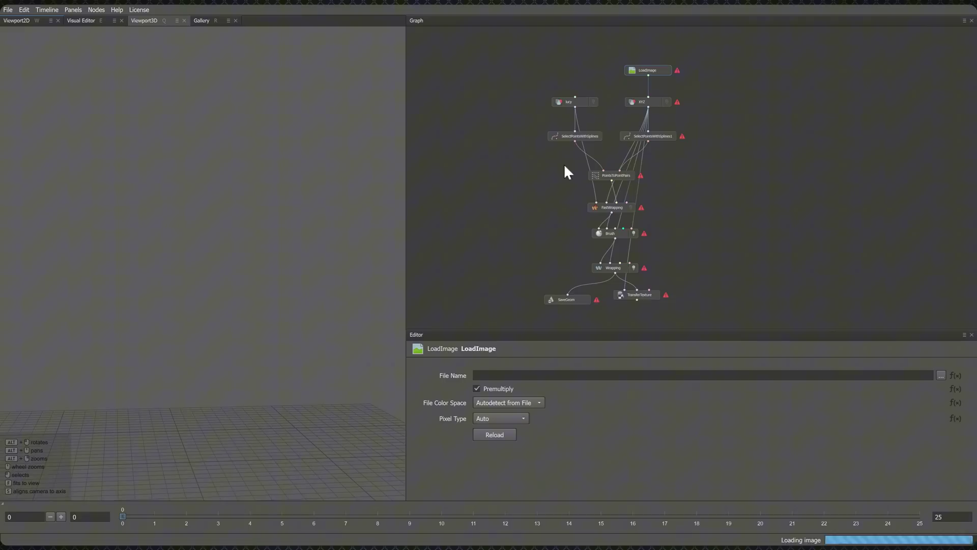
# Show the textured XYZ head without wireframe, with the lucy mesh displayed over it.
pyautogui.click(669, 102)
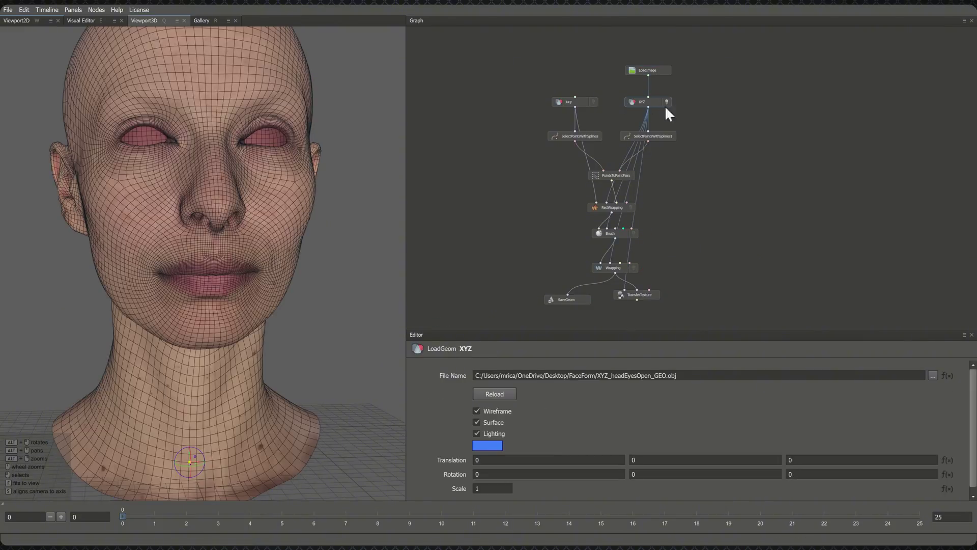
pyautogui.keyDown('alt'); pyautogui.moveTo(314, 251); pyautogui.dragTo(329, 255); pyautogui.keyUp('alt')
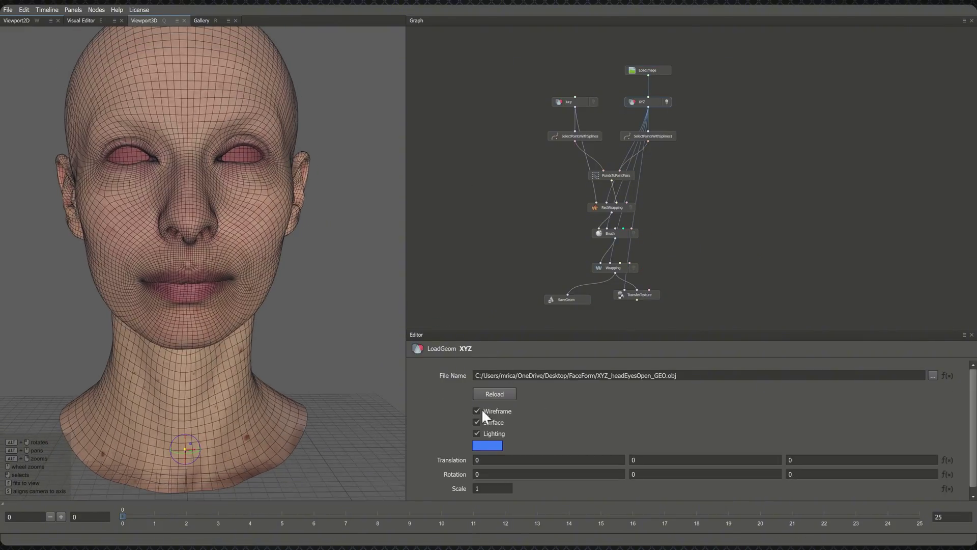
pyautogui.click(478, 411)
pyautogui.moveTo(344, 318)
pyautogui.keyDown('alt'); pyautogui.mouseDown()
pyautogui.moveTo(315, 305)
pyautogui.moveTo(335, 303)
pyautogui.mouseUp(); pyautogui.keyUp('alt')
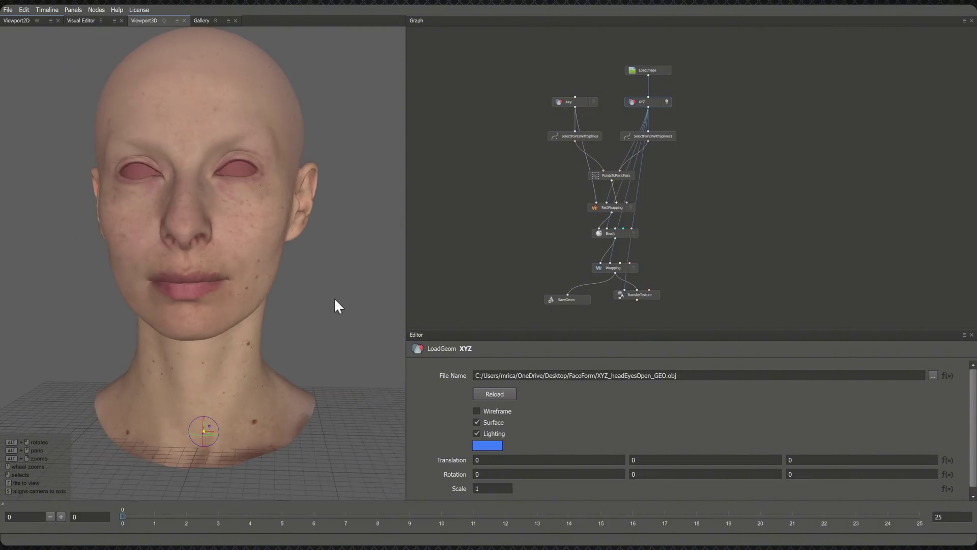
pyautogui.click(568, 103)
pyautogui.click(593, 102)
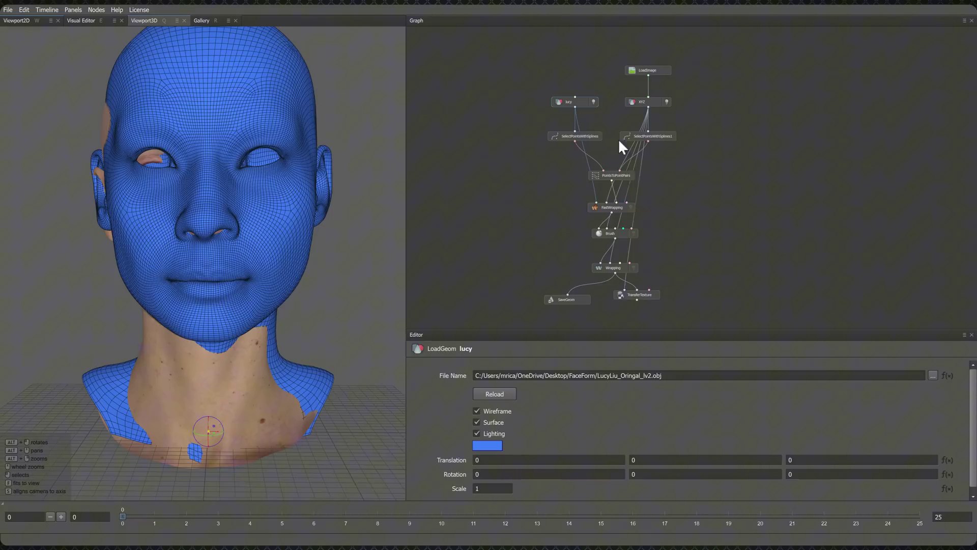
# Set the TransferTexture resolution to 4096 × 4096 with aspect ratio locked.
pyautogui.click(656, 296)
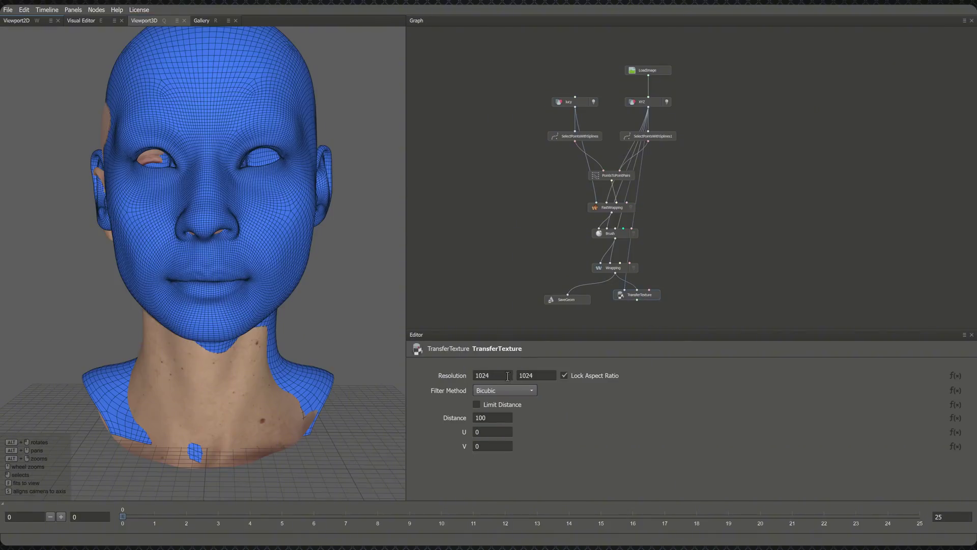
pyautogui.press('Tab')
pyautogui.press('Home')
pyautogui.doubleClick(483, 374)
pyautogui.press('Home')
pyautogui.hotkey('shift', 'End')
pyautogui.write('4096')
pyautogui.press('Return')
pyautogui.press('Tab')
pyautogui.scroll(2, 707, 297)
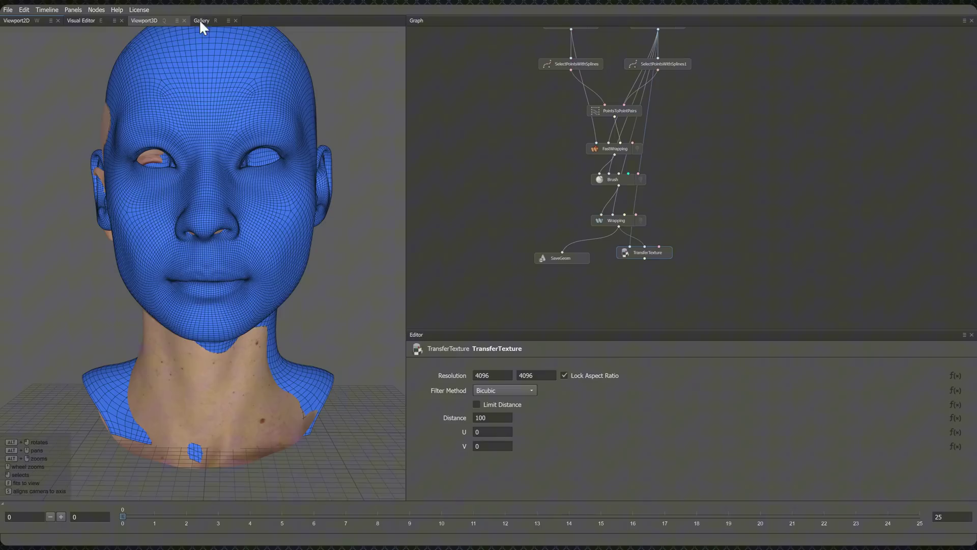
# Show TransferTexture's flat face texture fitted in Viewport2D.
pyautogui.moveTo(28, 20); pyautogui.dragTo(96, 21)
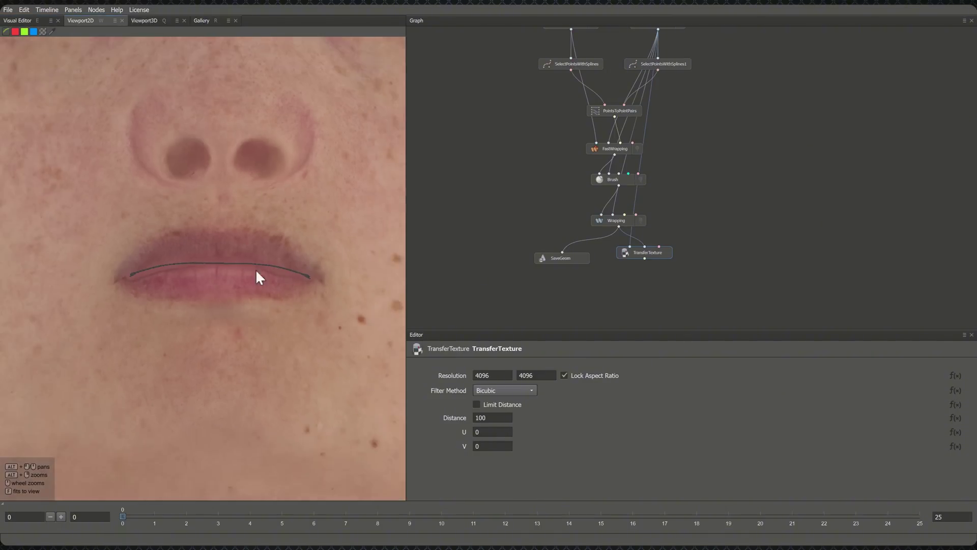
pyautogui.press('f')
pyautogui.scroll(1, 257, 273)
pyautogui.scroll(1, 282, 258)
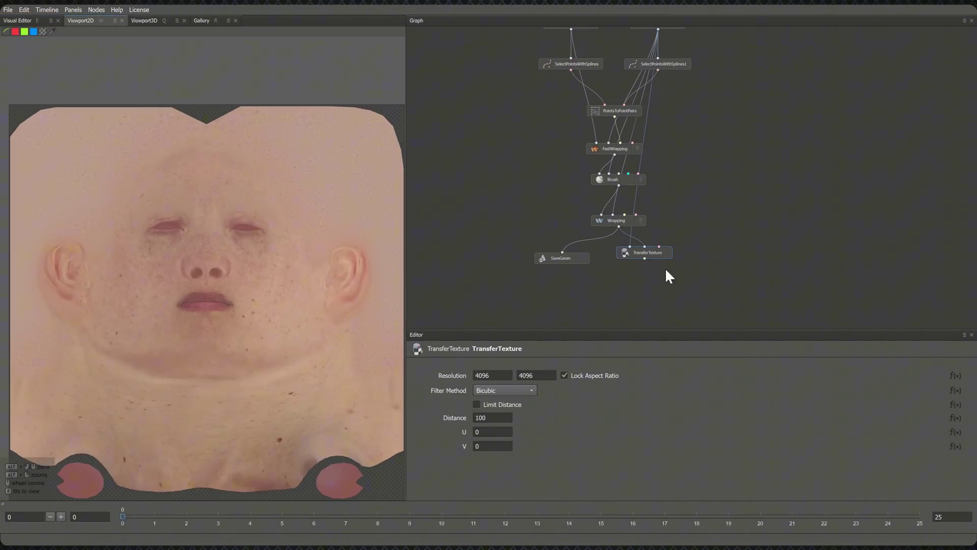
pyautogui.click(643, 281)
pyautogui.moveTo(697, 236); pyautogui.dragTo(627, 278)
pyautogui.scroll(-1, 292, 430)
pyautogui.scroll(-1, 286, 430)
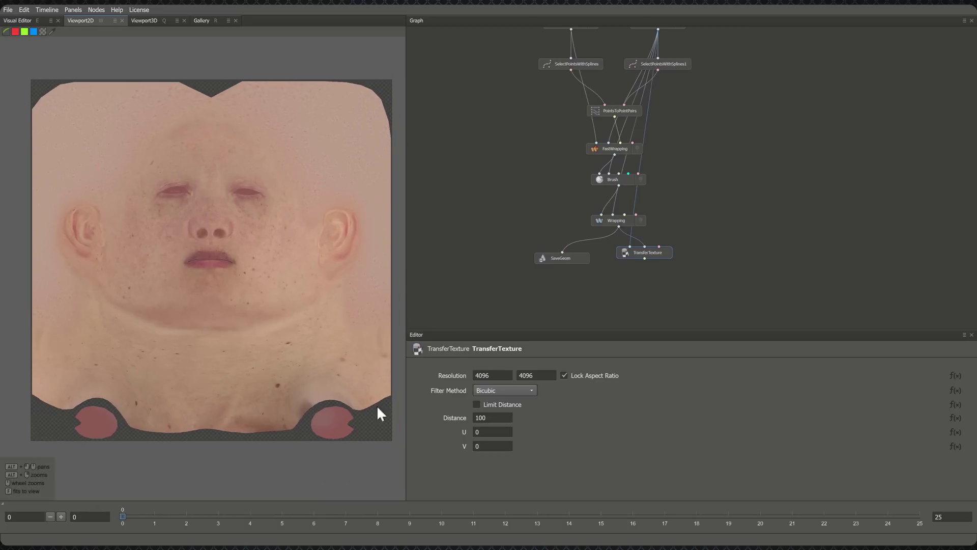
# Add ExtrapolateImage below TransferTexture and compare the texture before and after extrapolation.
pyautogui.click(628, 282)
pyautogui.rightClick(627, 281)
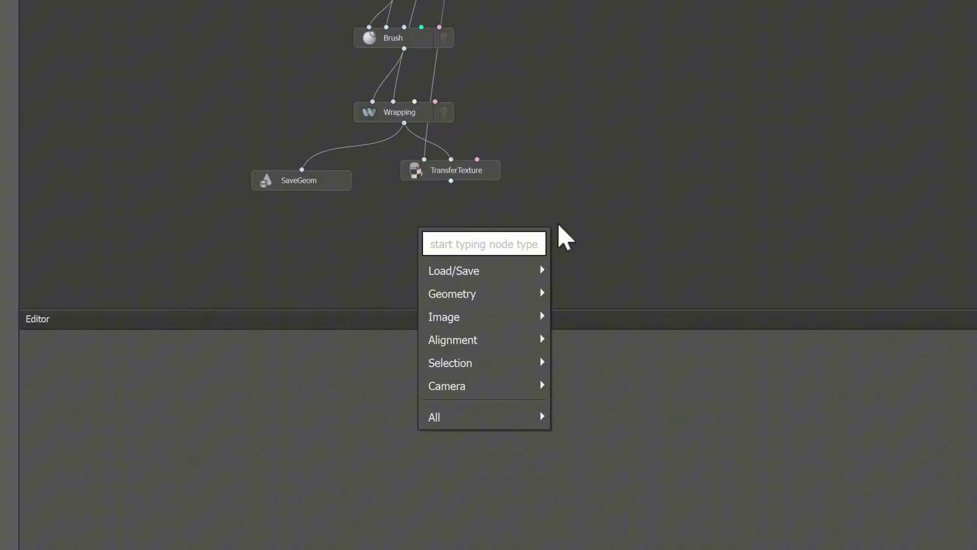
pyautogui.write('e')
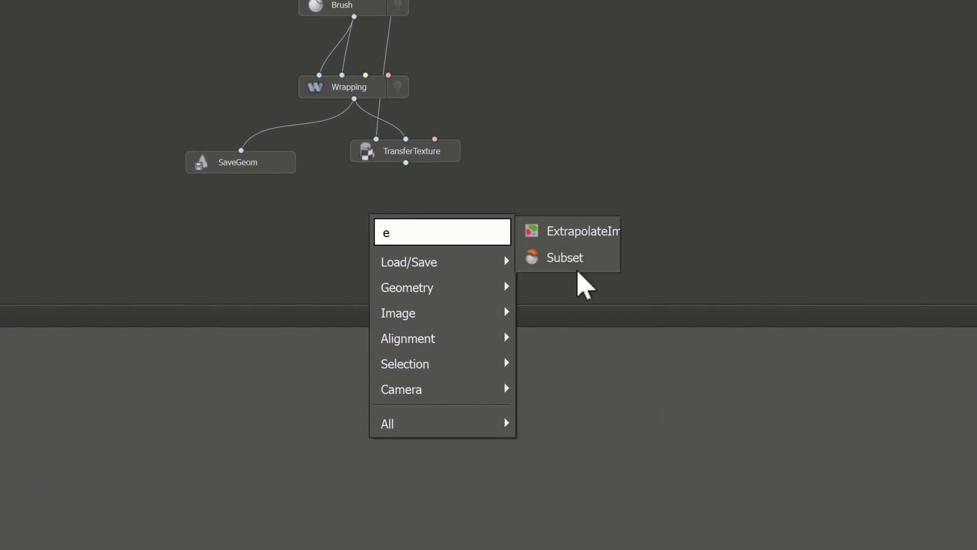
pyautogui.write('xt')
pyautogui.click(607, 230)
pyautogui.moveTo(406, 164); pyautogui.dragTo(397, 222)
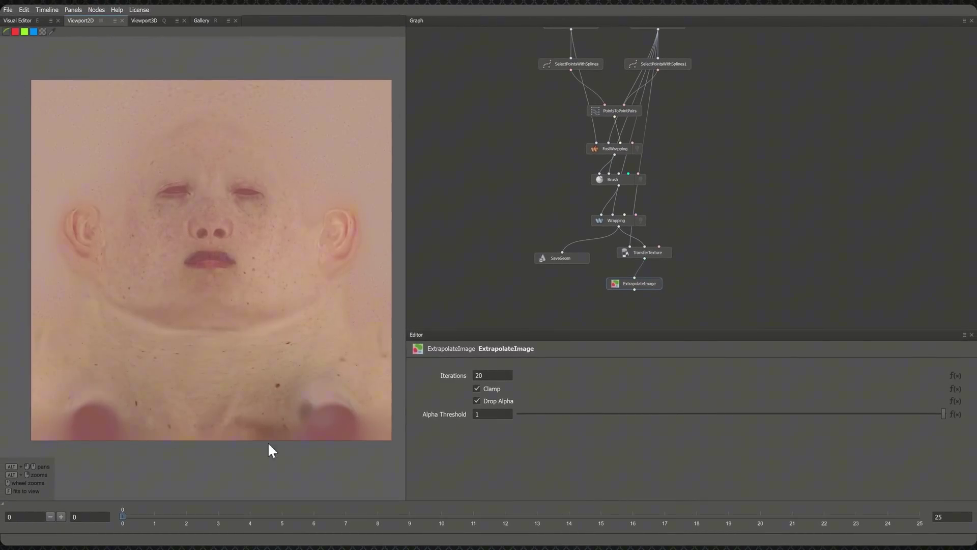
pyautogui.click(664, 252)
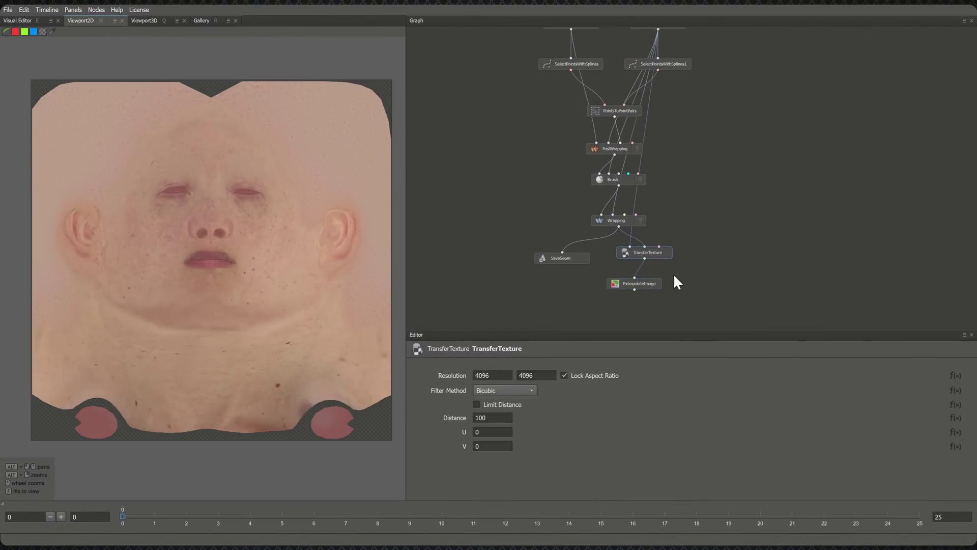
pyautogui.click(642, 284)
pyautogui.scroll(-1, 714, 243)
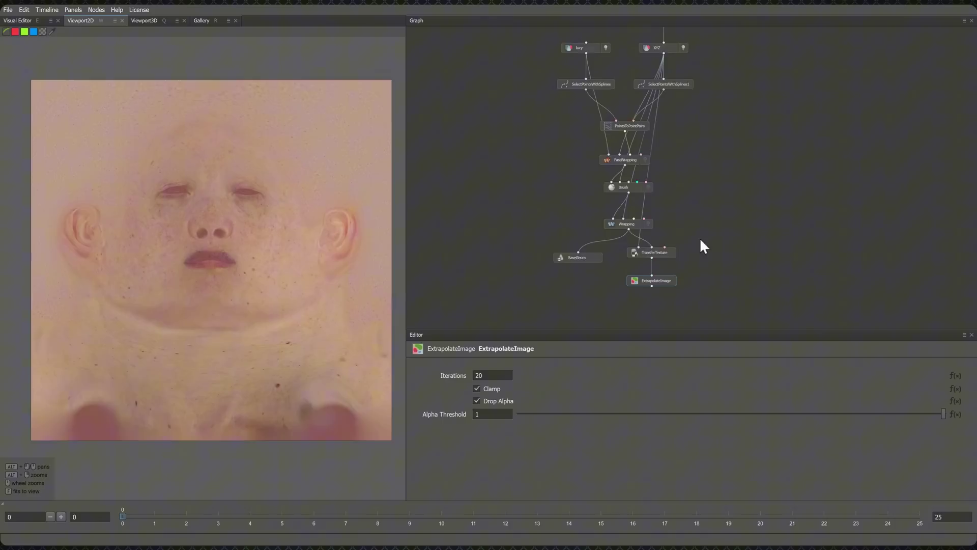
pyautogui.scroll(-1, 700, 235)
pyautogui.scroll(1, 523, 95)
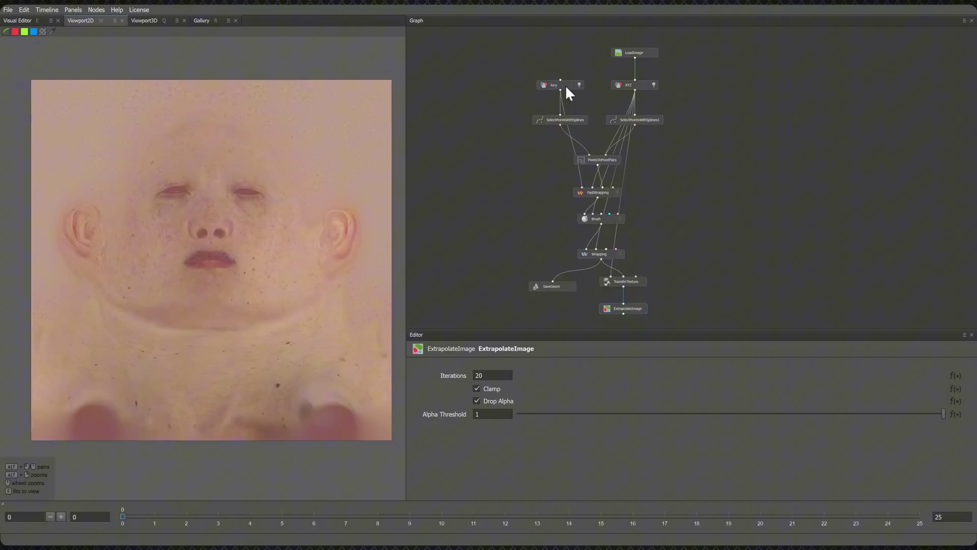
# Duplicate the lucy node as lucy1 and place it under ExtrapolateImage.
pyautogui.click(566, 84)
pyautogui.scroll(1, 566, 85)
pyautogui.hotkey('ctrl', 'c')
pyautogui.hotkey('ctrl', 'v')
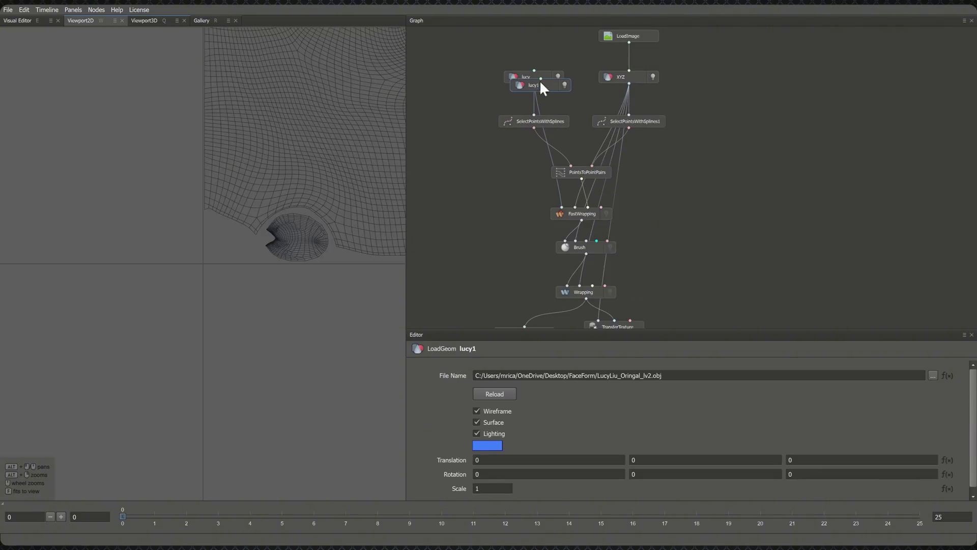
pyautogui.moveTo(734, 262); pyautogui.dragTo(750, 163, button='middle')
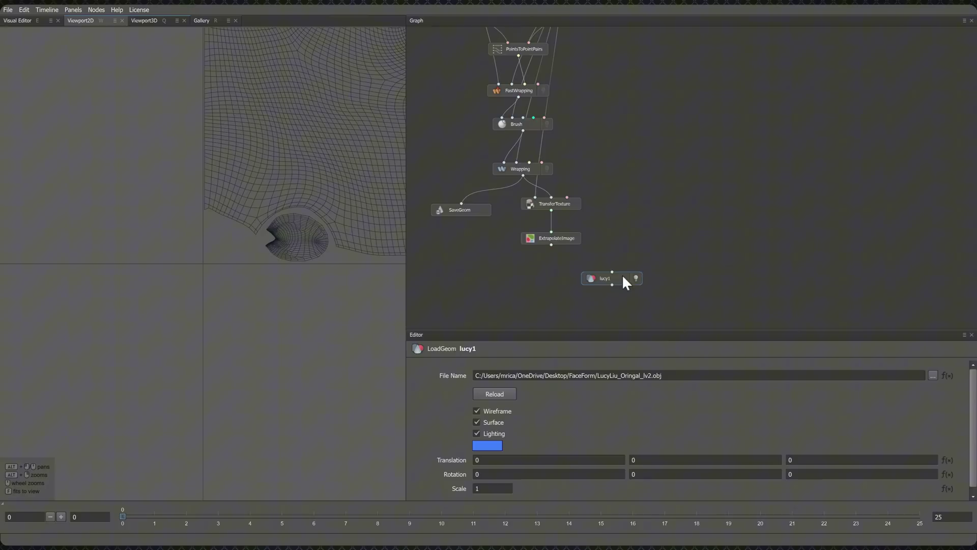
pyautogui.moveTo(624, 282); pyautogui.dragTo(570, 289)
pyautogui.scroll(-3, 328, 263)
pyautogui.scroll(-2, 356, 267)
# Feed the extrapolated texture into lucy1 and show it alone in 3D without wireframe.
pyautogui.click(147, 26)
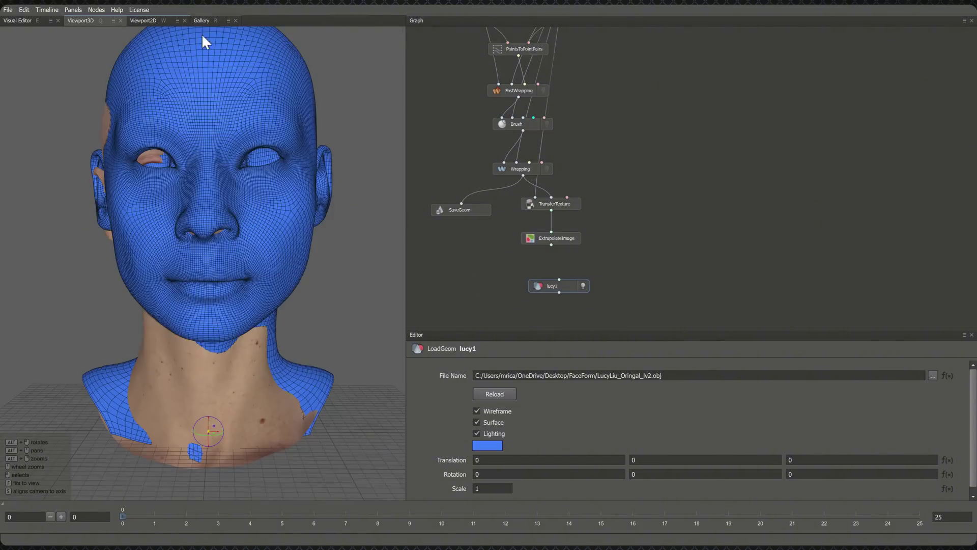
pyautogui.click(585, 288)
pyautogui.keyDown('alt'); pyautogui.moveTo(320, 274); pyautogui.dragTo(405, 267); pyautogui.keyUp('alt')
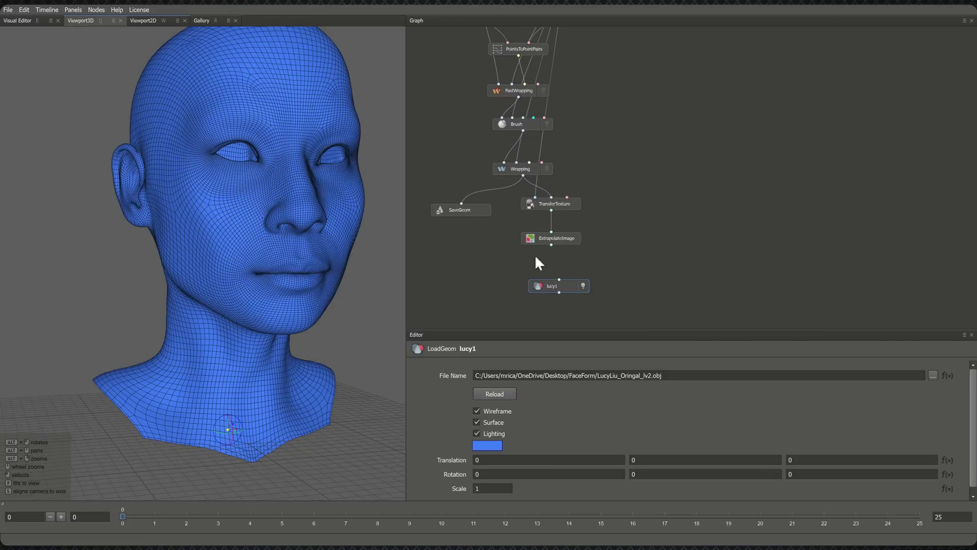
pyautogui.moveTo(551, 244); pyautogui.dragTo(558, 281)
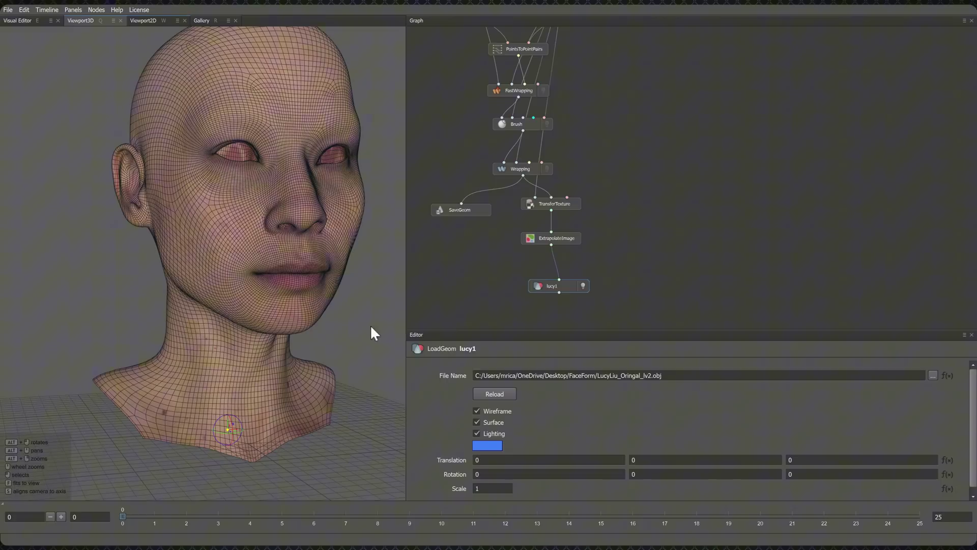
pyautogui.click(476, 412)
pyautogui.moveTo(364, 293)
pyautogui.keyDown('alt'); pyautogui.mouseDown()
pyautogui.moveTo(312, 303)
pyautogui.moveTo(363, 303)
pyautogui.moveTo(352, 292)
pyautogui.moveTo(392, 301)
pyautogui.moveTo(336, 312)
pyautogui.moveTo(308, 294)
pyautogui.moveTo(341, 299)
pyautogui.mouseUp(); pyautogui.keyUp('alt')
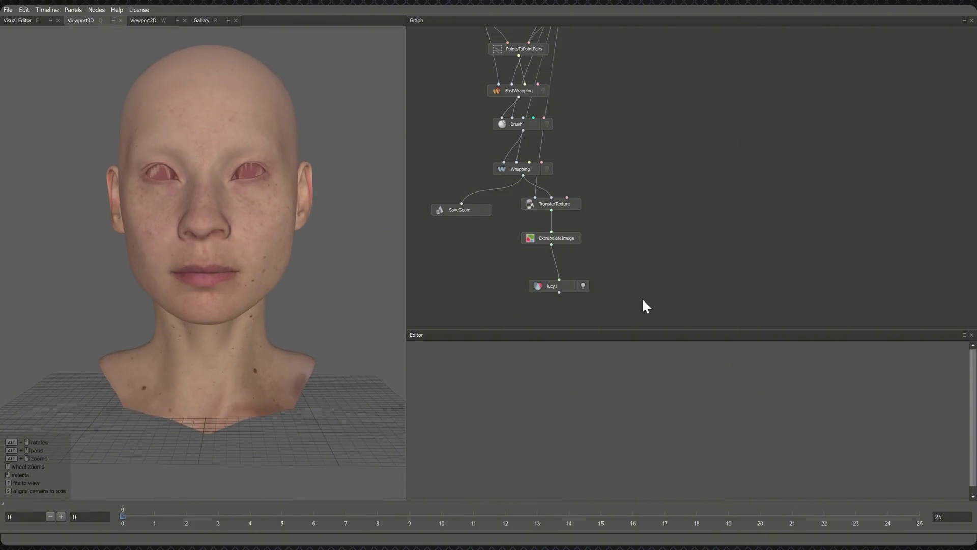
# Add a LoadGeom node beside XYZ loading XYZ_headEyesClosed_GEO.obj.
pyautogui.moveTo(661, 224); pyautogui.dragTo(684, 261, button='middle')
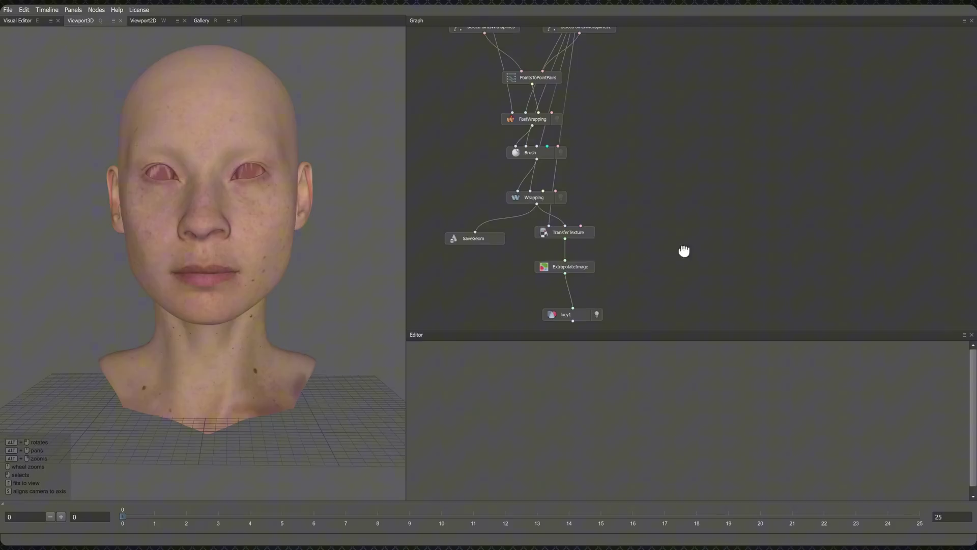
pyautogui.scroll(-1, 684, 260)
pyautogui.scroll(1, 703, 238)
pyautogui.scroll(1, 734, 240)
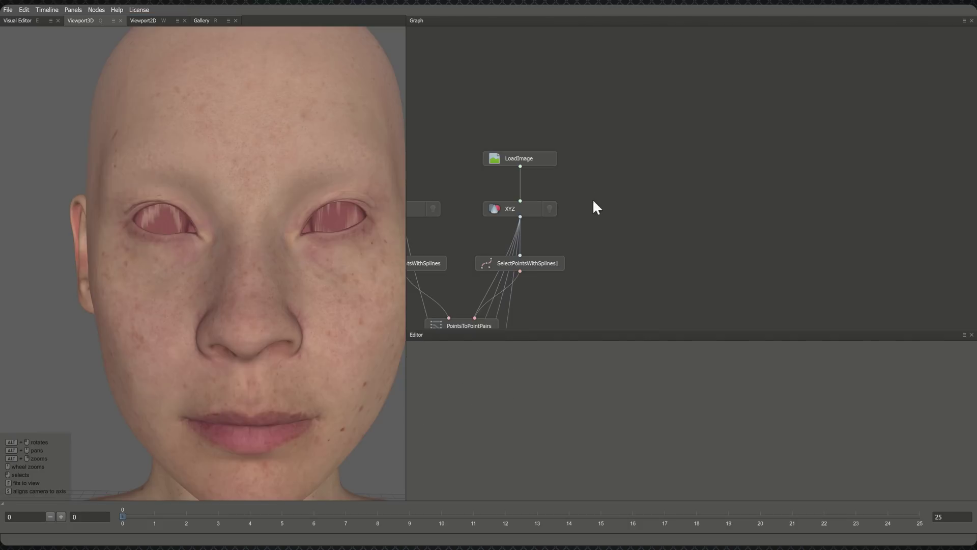
pyautogui.rightClick(595, 207)
pyautogui.write('load')
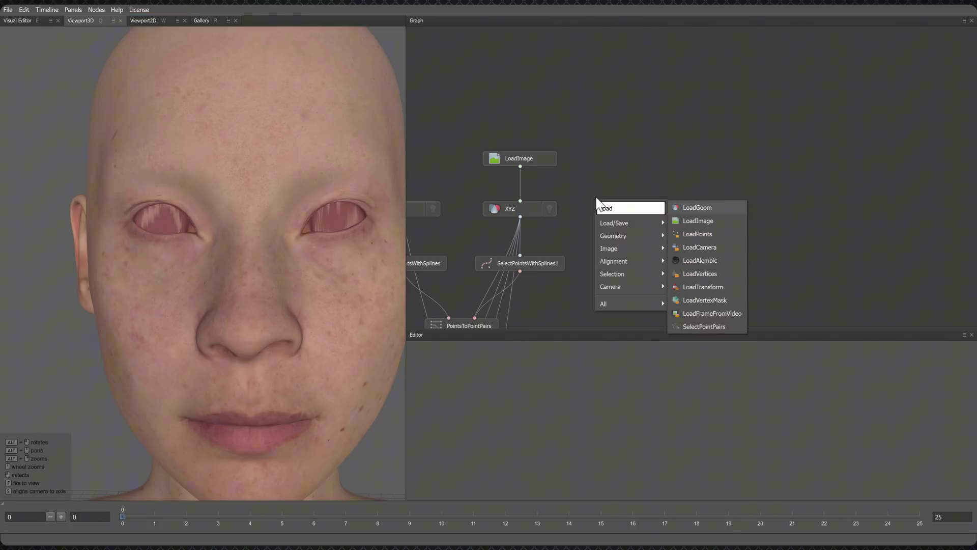
pyautogui.click(742, 221)
pyautogui.moveTo(602, 201); pyautogui.dragTo(634, 214)
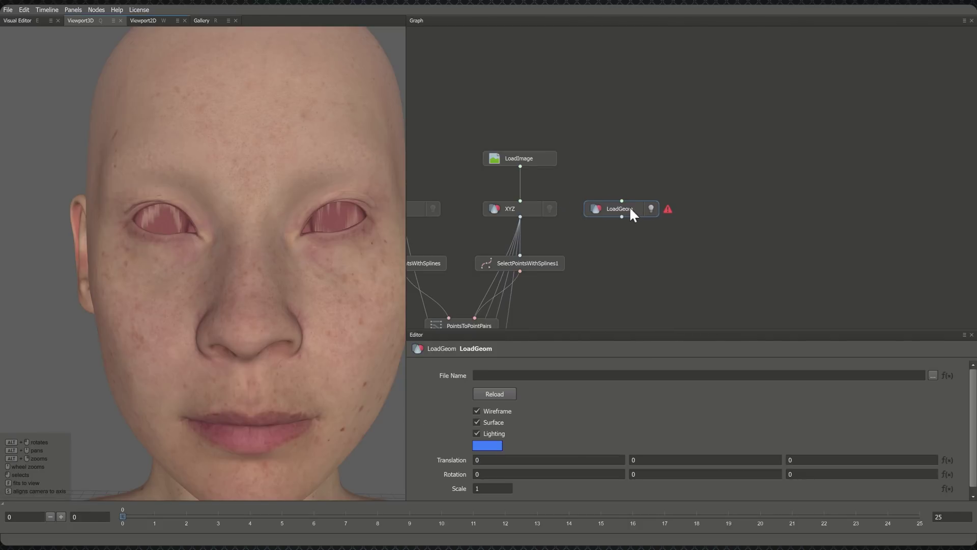
pyautogui.click(933, 375)
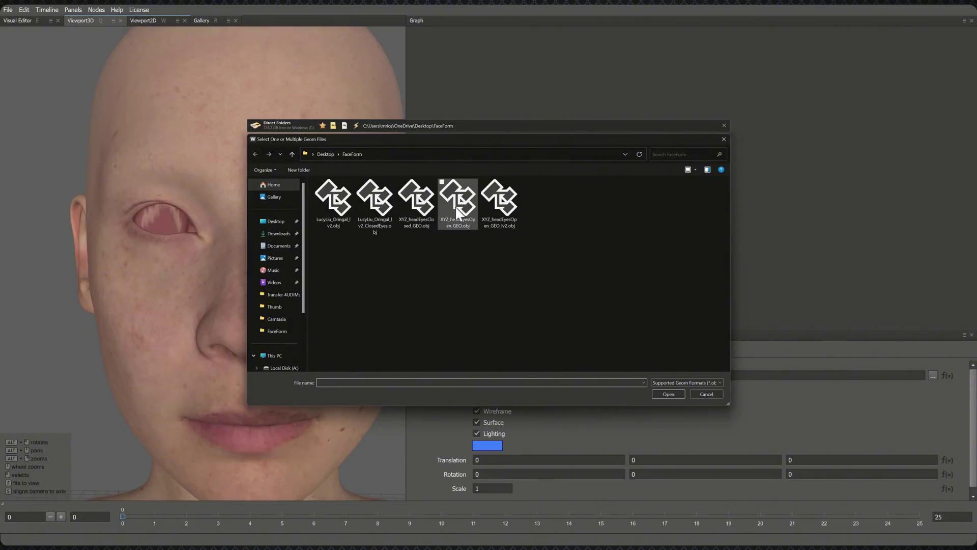
pyautogui.click(422, 205)
pyautogui.click(668, 394)
# Check the closed-eyes model's UV layout, then make the LoadGeom geometry visible.
pyautogui.click(144, 21)
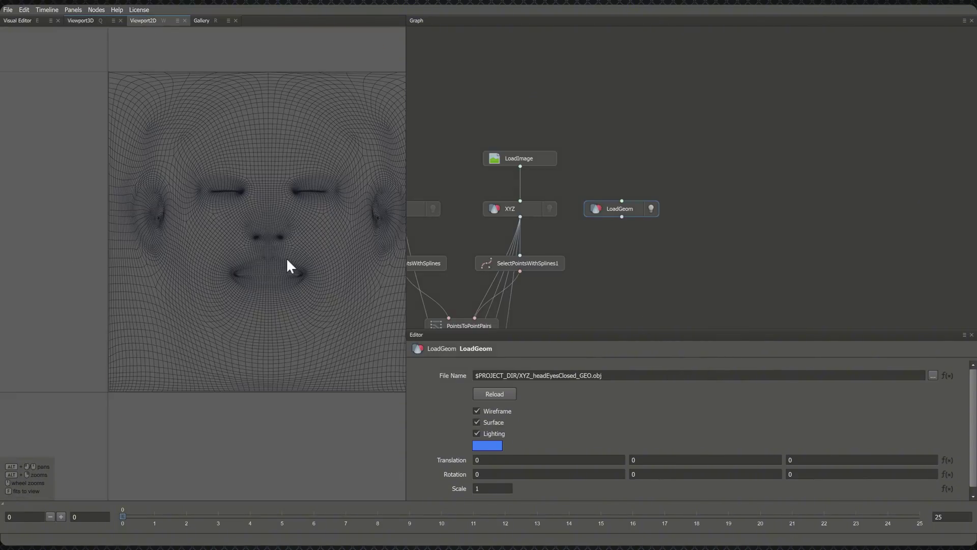
pyautogui.press('f')
pyautogui.click(36, 20)
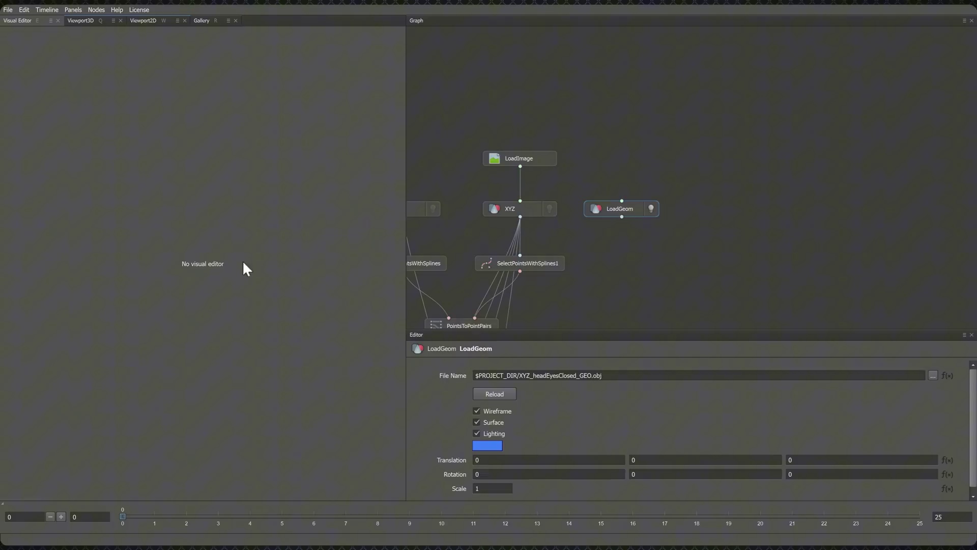
pyautogui.click(650, 209)
pyautogui.moveTo(616, 208); pyautogui.dragTo(613, 207)
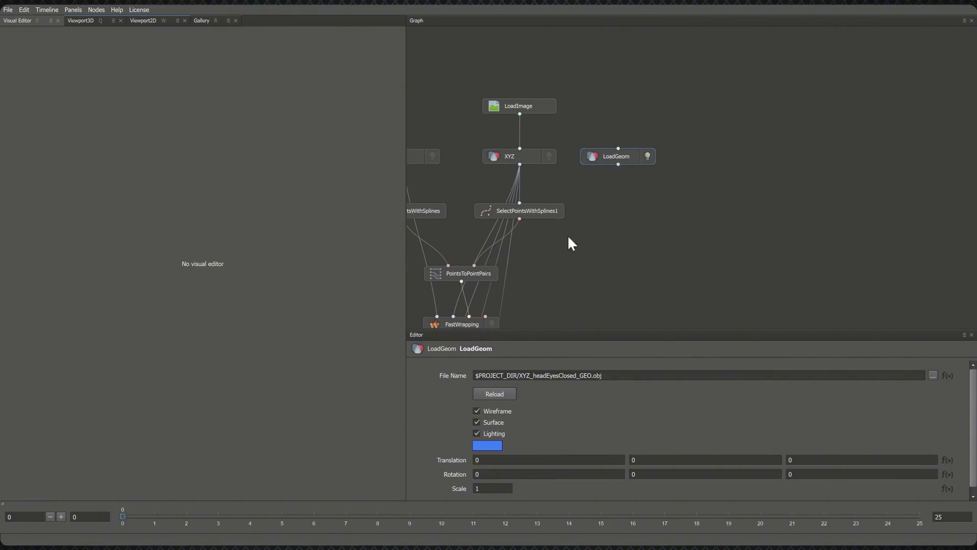
# Add a Blendshapes node with XYZ as base and the closed-eyes model as target.
pyautogui.press('Tab')
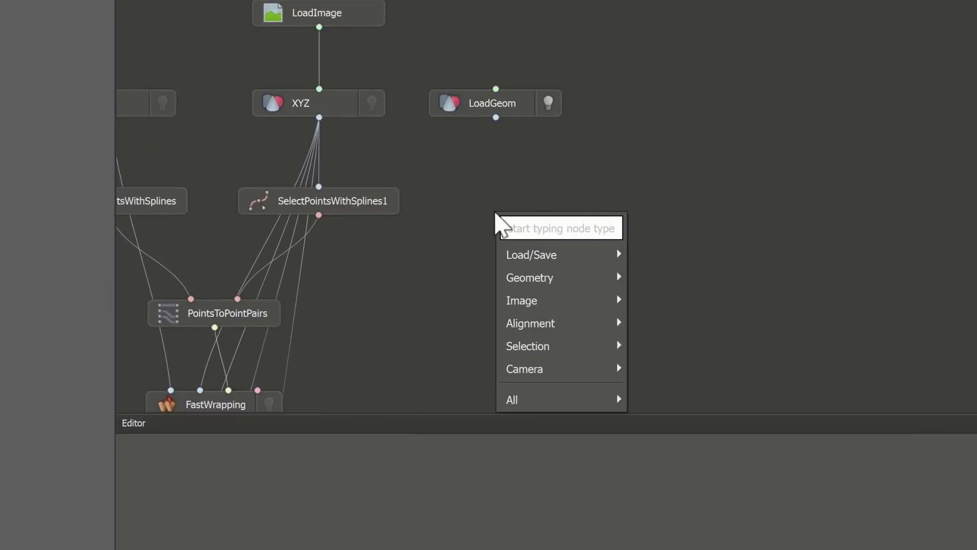
pyautogui.write('blend')
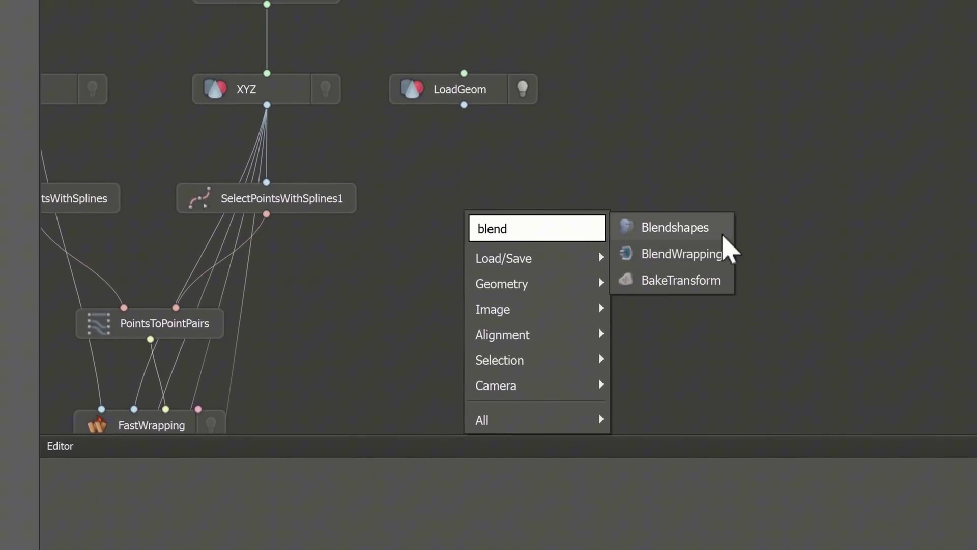
pyautogui.press('Return')
pyautogui.moveTo(267, 106); pyautogui.dragTo(419, 205)
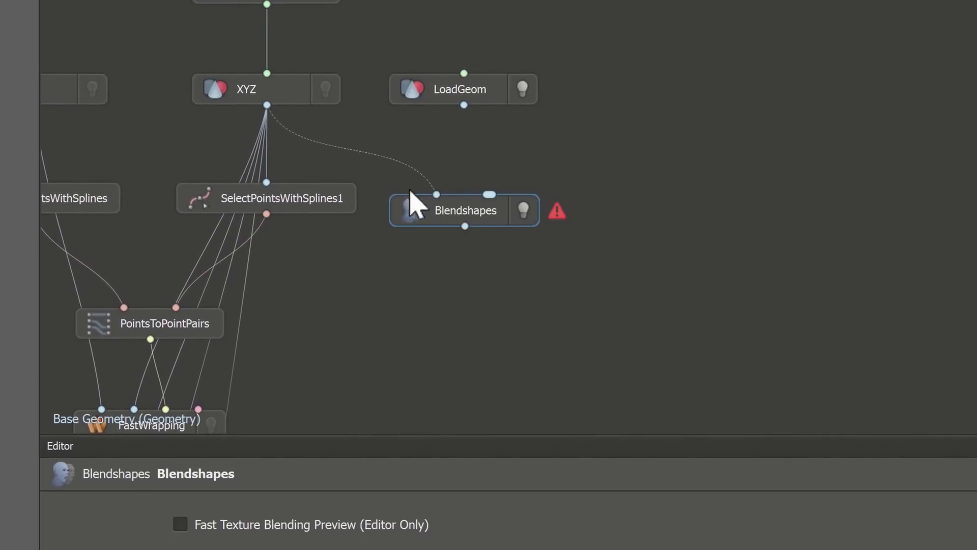
pyautogui.moveTo(463, 105); pyautogui.dragTo(489, 195)
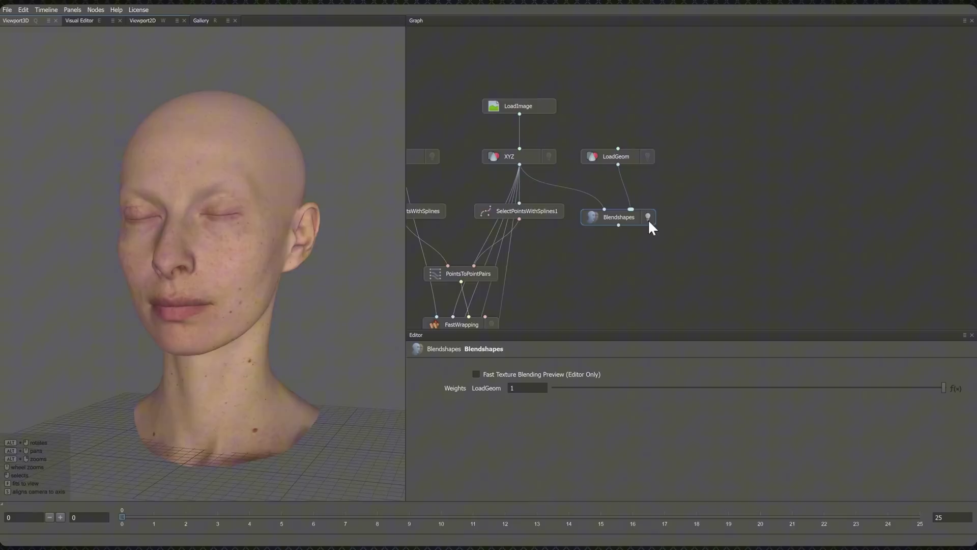
# Set the blend weight to 0.5 and feed the blended head into FastWrapping.
pyautogui.moveTo(943, 387); pyautogui.dragTo(703, 388)
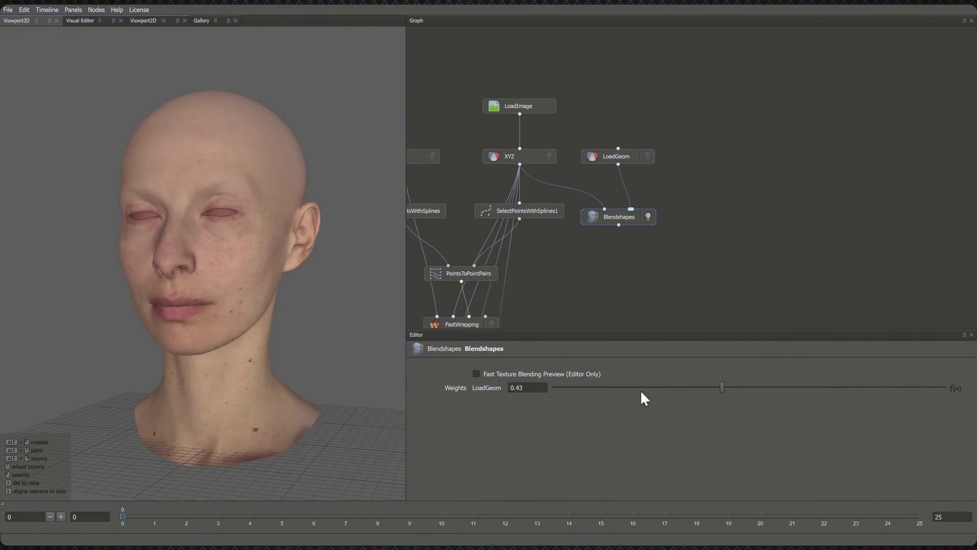
pyautogui.moveTo(785, 399); pyautogui.dragTo(745, 392)
pyautogui.write('0.5')
pyautogui.press('Return')
pyautogui.press('f')
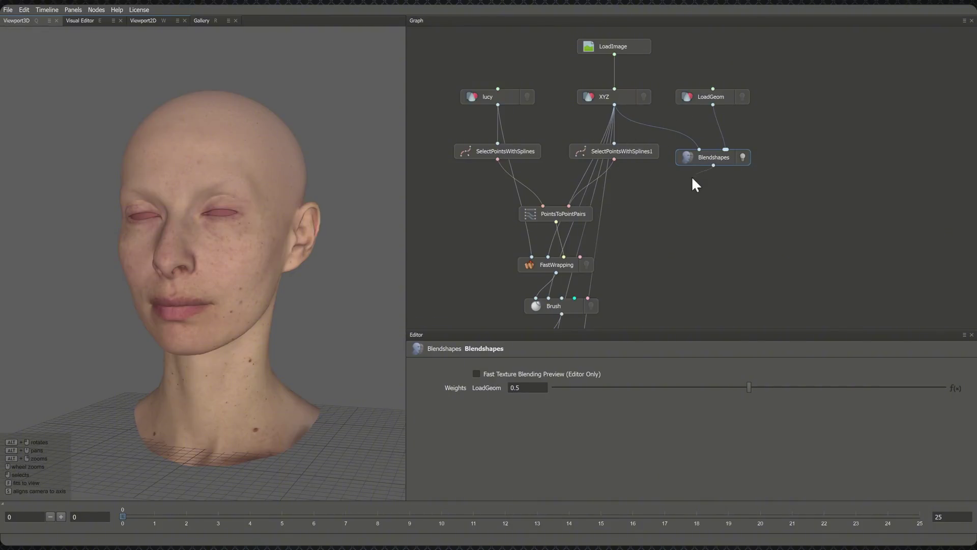
pyautogui.moveTo(601, 230); pyautogui.dragTo(552, 254)
# Check FastWrapping's new input and flatten the upper eyelid spline's curve on the head.
pyautogui.click(561, 266)
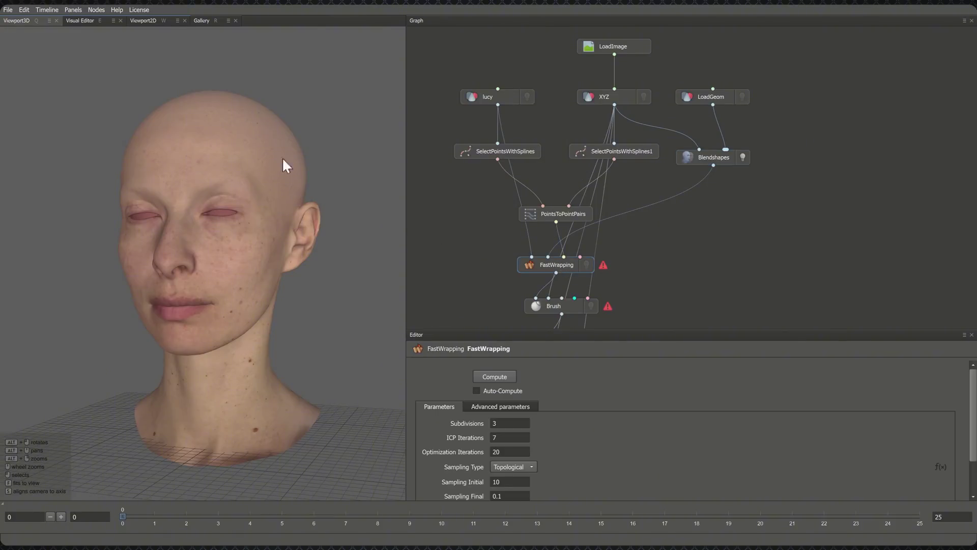
pyautogui.click(613, 150)
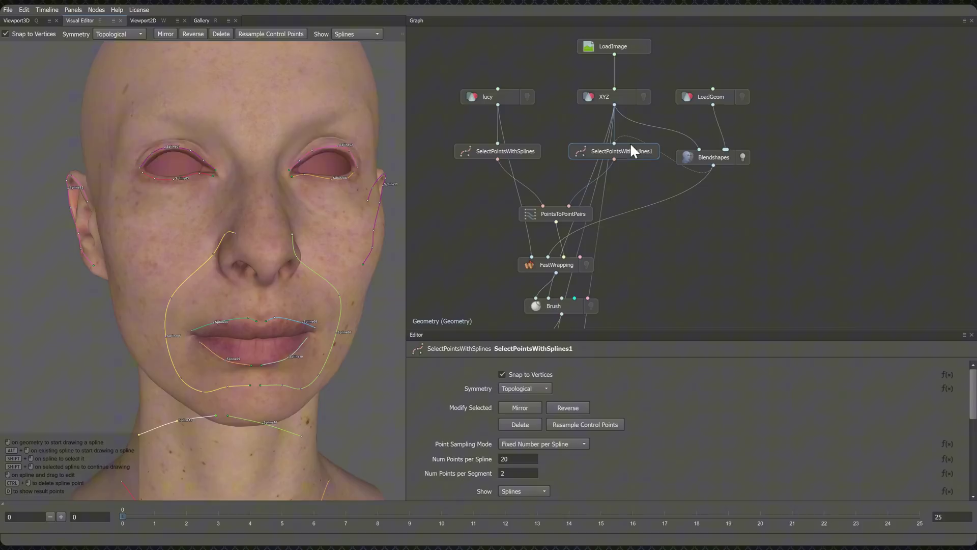
pyautogui.moveTo(307, 180)
pyautogui.mouseDown(button='middle')
pyautogui.moveTo(352, 188)
pyautogui.moveTo(347, 212)
pyautogui.moveTo(328, 208)
pyautogui.mouseUp(button='middle')
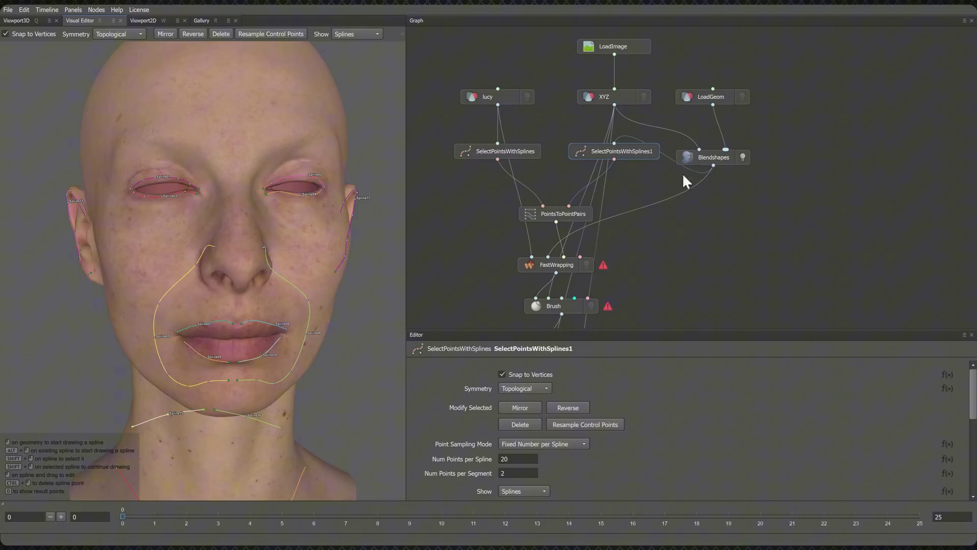
pyautogui.scroll(2, 293, 277)
pyautogui.scroll(5, 285, 277)
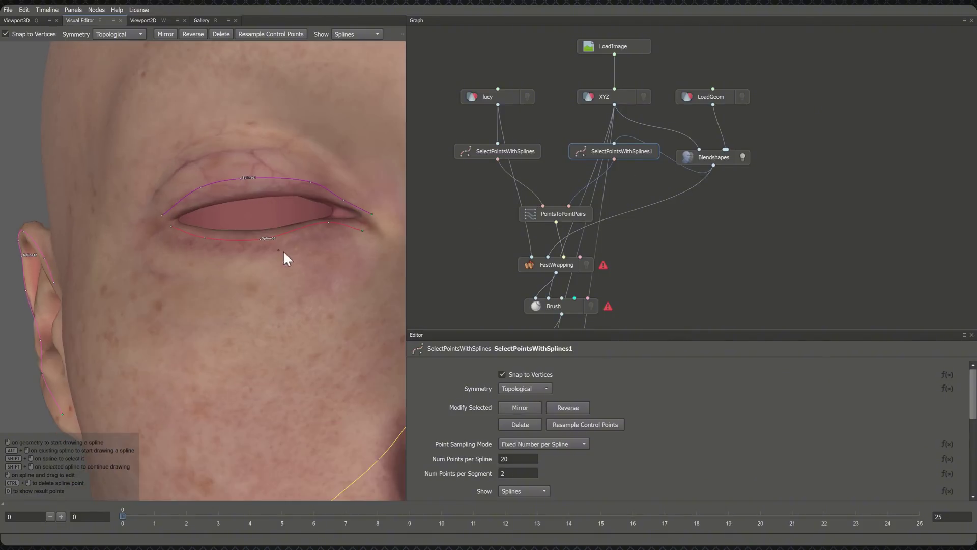
pyautogui.scroll(1, 235, 221)
pyautogui.moveTo(200, 181); pyautogui.dragTo(267, 178)
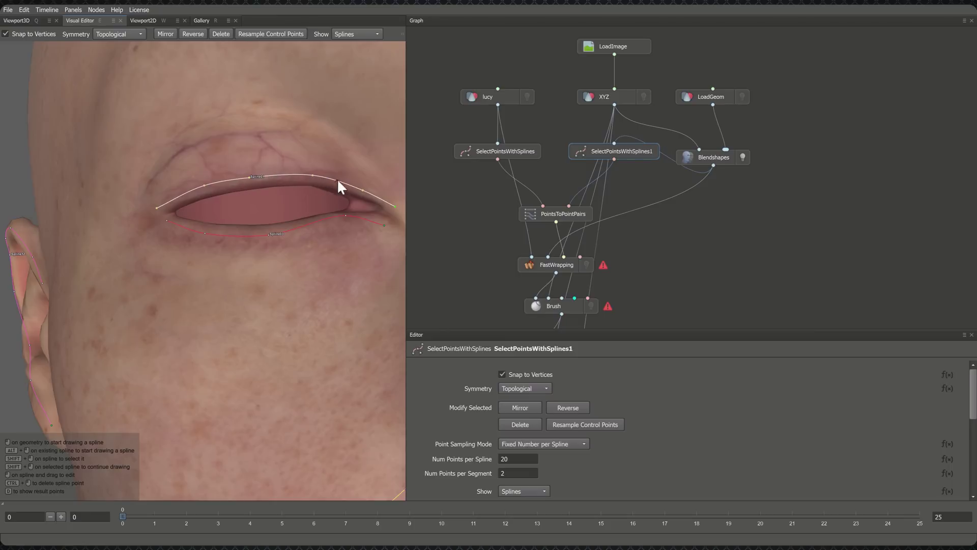
# Draw a new four-point eyelid spline above the other eye.
pyautogui.moveTo(341, 179); pyautogui.dragTo(250, 212, button='middle')
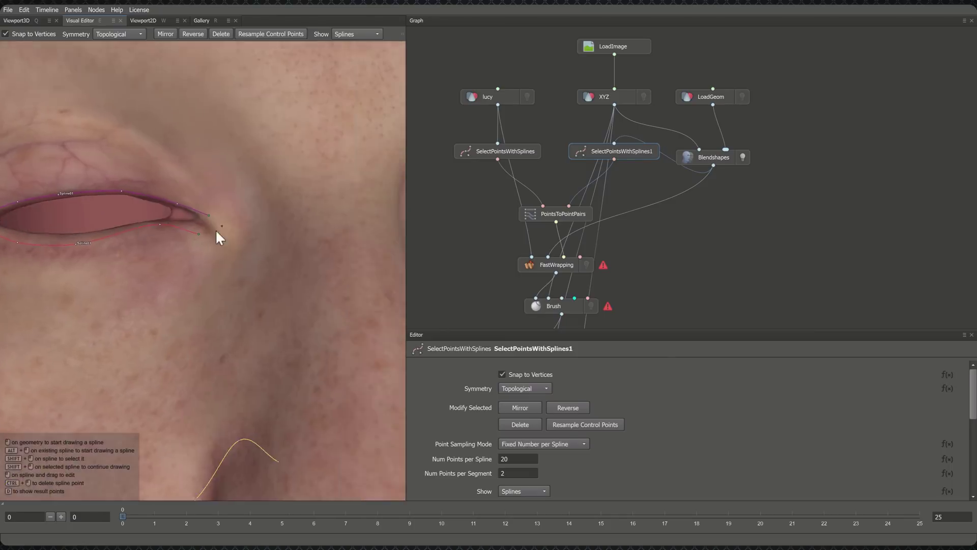
pyautogui.click(98, 207)
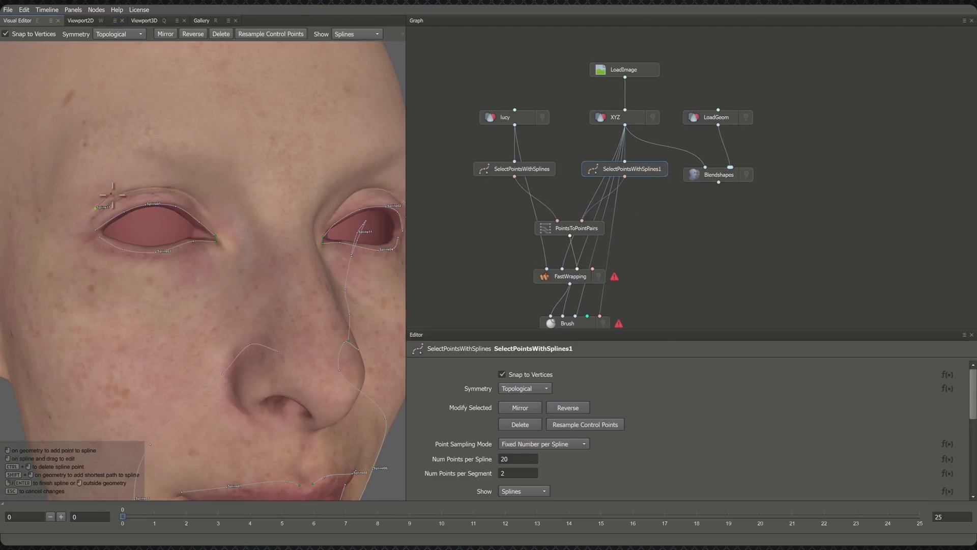
pyautogui.click(156, 185)
pyautogui.click(202, 196)
pyautogui.click(224, 229)
pyautogui.press('Return')
# Adjust an eyelid point in SelectPointsWithSplines and check the matched PointsToPointPairs.
pyautogui.click(526, 174)
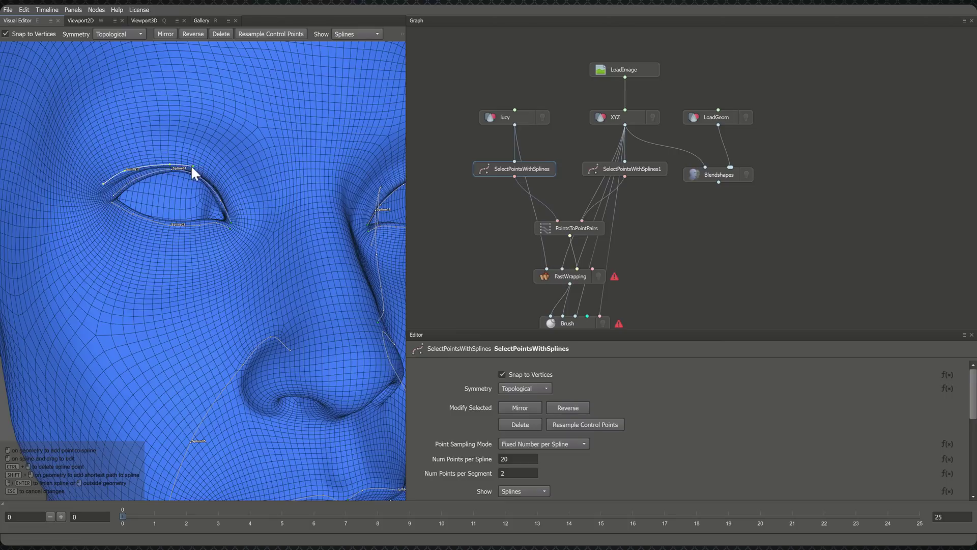
pyautogui.scroll(3, 199, 268)
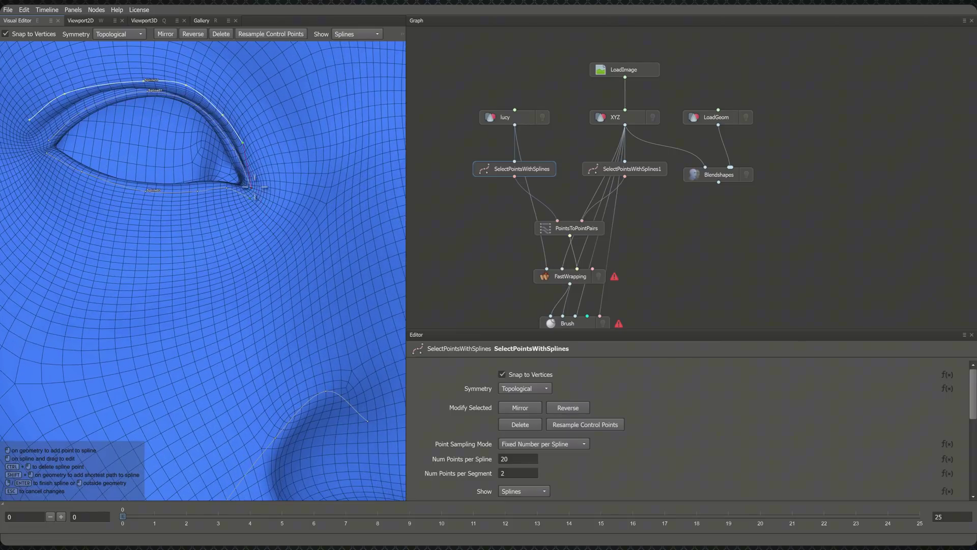
pyautogui.press('Return')
pyautogui.scroll(-3, 174, 174)
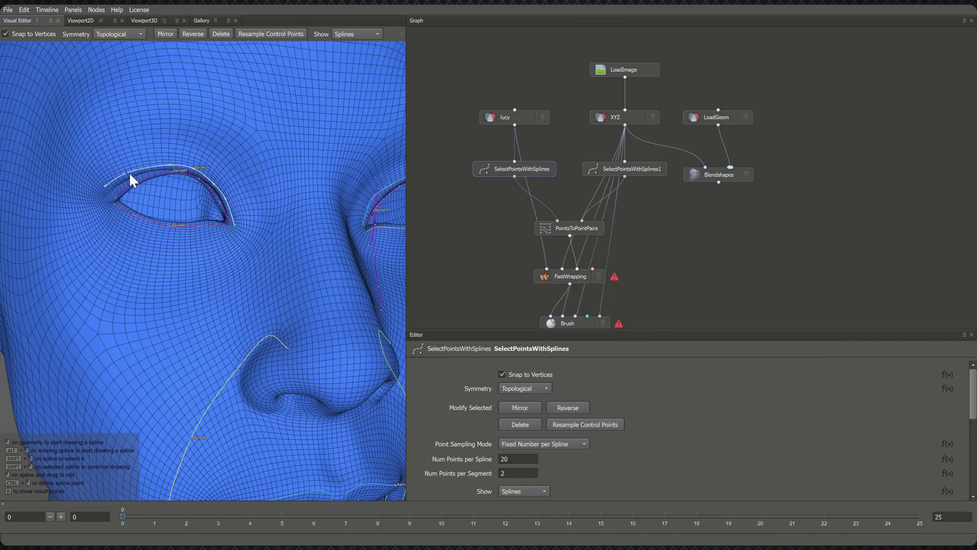
pyautogui.moveTo(131, 173); pyautogui.dragTo(127, 176)
pyautogui.click(641, 172)
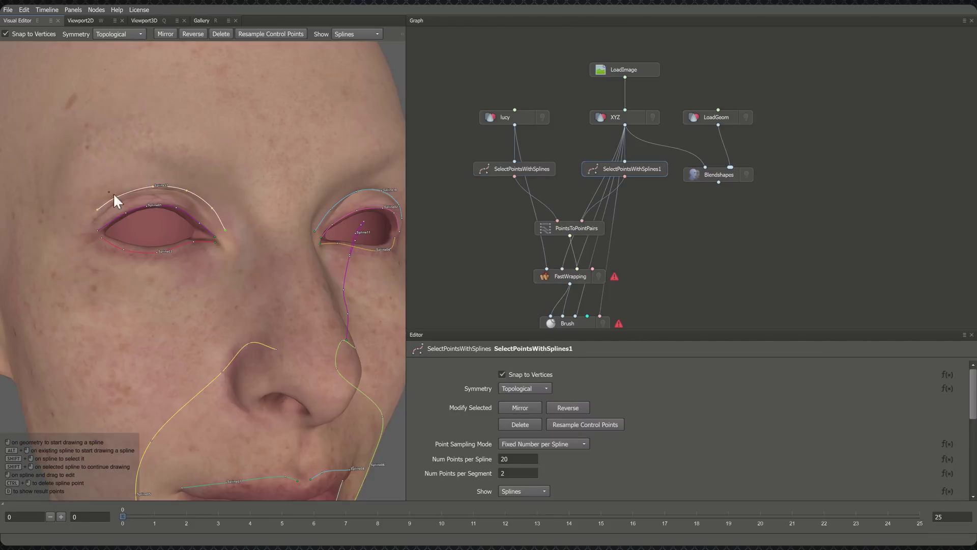
pyautogui.click(518, 175)
pyautogui.click(583, 228)
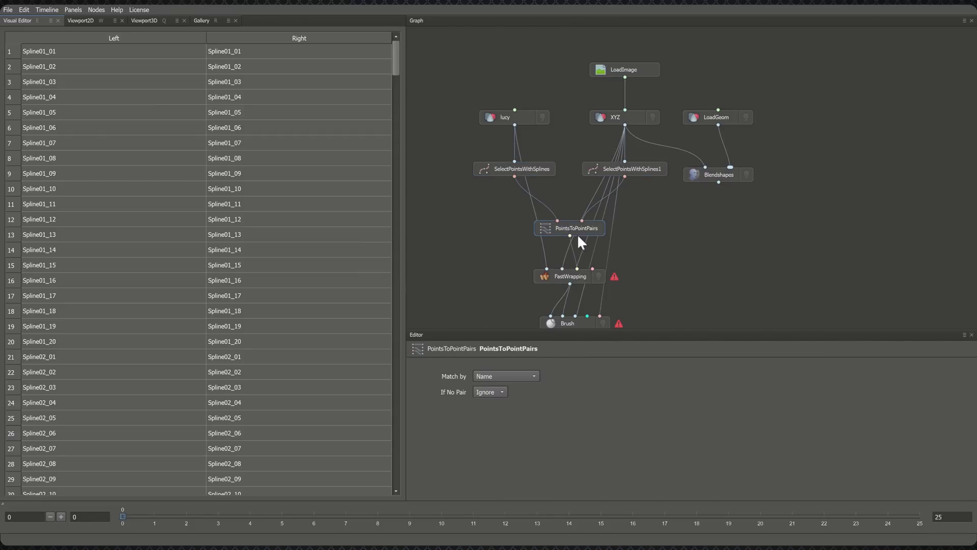
pyautogui.click(577, 279)
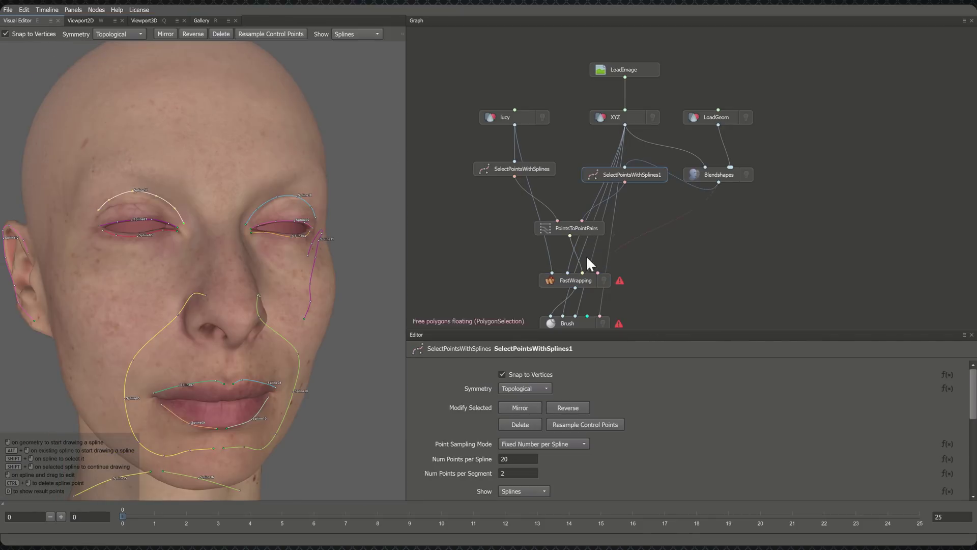
# Connect Blendshapes into FastWrapping's input and recompute the fast wrap.
pyautogui.moveTo(657, 225); pyautogui.dragTo(565, 265)
pyautogui.click(581, 280)
pyautogui.click(494, 376)
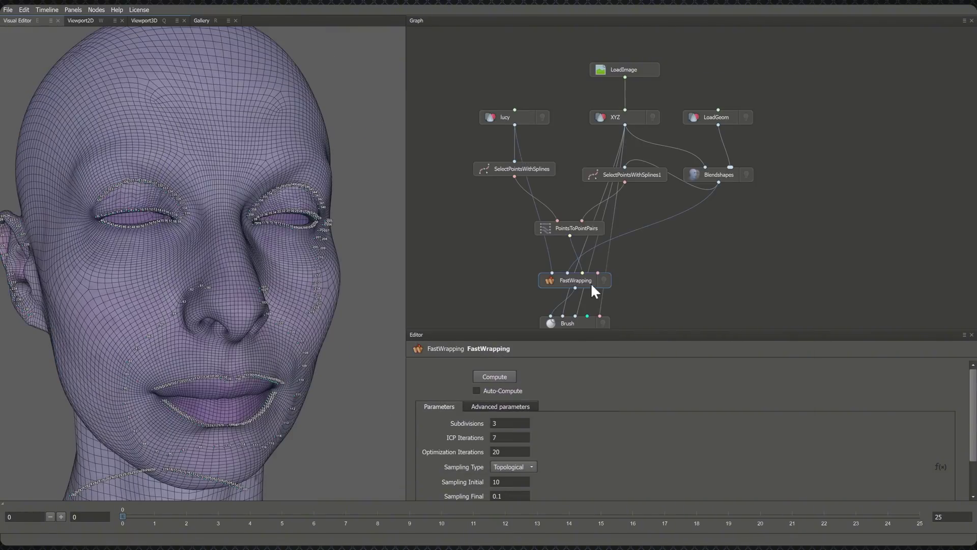
# Brush the mesh around the eyelid into place using RelaxProj and MoveProj.
pyautogui.click(578, 323)
pyautogui.moveTo(235, 241)
pyautogui.keyDown('alt'); pyautogui.mouseDown()
pyautogui.moveTo(219, 201)
pyautogui.moveTo(252, 194)
pyautogui.mouseUp(); pyautogui.keyUp('alt')
pyautogui.scroll(3, 219, 200)
pyautogui.moveTo(361, 275)
pyautogui.keyDown('alt'); pyautogui.mouseDown()
pyautogui.moveTo(301, 262)
pyautogui.moveTo(279, 240)
pyautogui.mouseUp(); pyautogui.keyUp('alt')
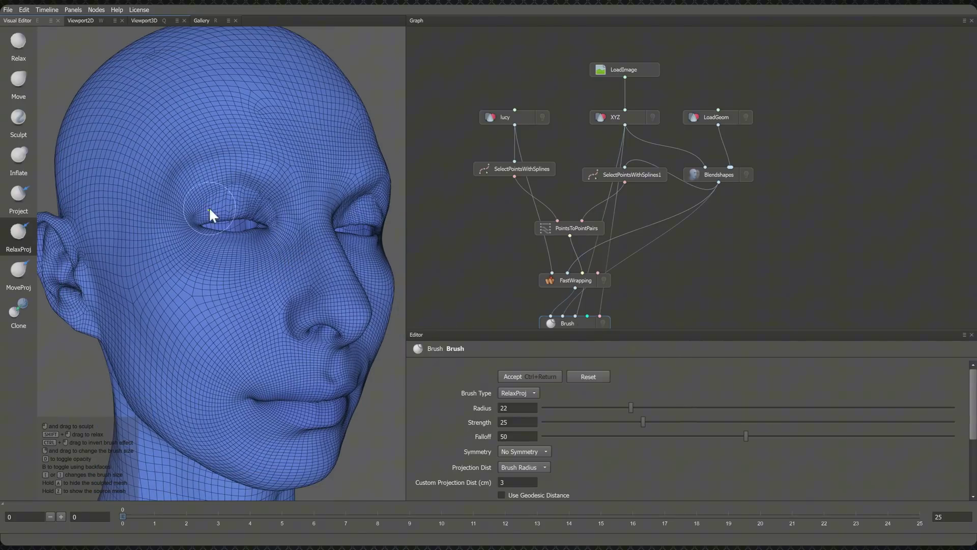
pyautogui.scroll(3, 219, 211)
pyautogui.moveTo(229, 211)
pyautogui.mouseDown()
pyautogui.moveTo(261, 218)
pyautogui.moveTo(204, 214)
pyautogui.moveTo(317, 207)
pyautogui.moveTo(229, 344)
pyautogui.mouseUp()
pyautogui.scroll(-3, 203, 213)
pyautogui.scroll(3, 338, 224)
pyautogui.scroll(2, 334, 235)
pyautogui.moveTo(153, 267)
pyautogui.keyDown('alt'); pyautogui.mouseDown()
pyautogui.moveTo(268, 262)
pyautogui.moveTo(323, 245)
pyautogui.moveTo(233, 229)
pyautogui.moveTo(290, 272)
pyautogui.moveTo(215, 276)
pyautogui.moveTo(211, 282)
pyautogui.moveTo(254, 287)
pyautogui.moveTo(328, 251)
pyautogui.moveTo(255, 227)
pyautogui.moveTo(268, 246)
pyautogui.moveTo(258, 203)
pyautogui.moveTo(314, 188)
pyautogui.moveTo(238, 195)
pyautogui.moveTo(349, 262)
pyautogui.moveTo(316, 242)
pyautogui.moveTo(227, 301)
pyautogui.moveTo(286, 290)
pyautogui.moveTo(254, 254)
pyautogui.mouseUp(); pyautogui.keyUp('alt')
pyautogui.press('7')
pyautogui.press('6')
pyautogui.scroll(-5, 254, 254)
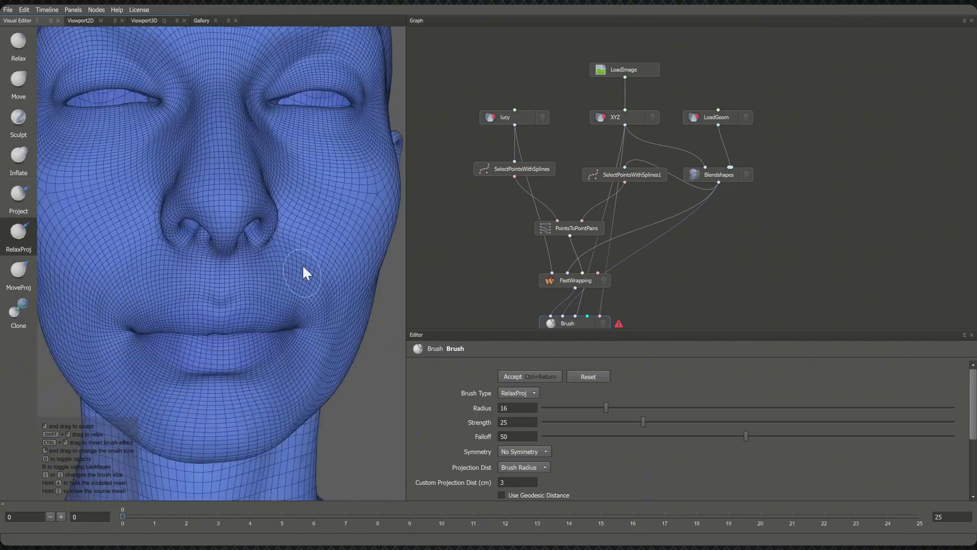
pyautogui.scroll(-1, 731, 113)
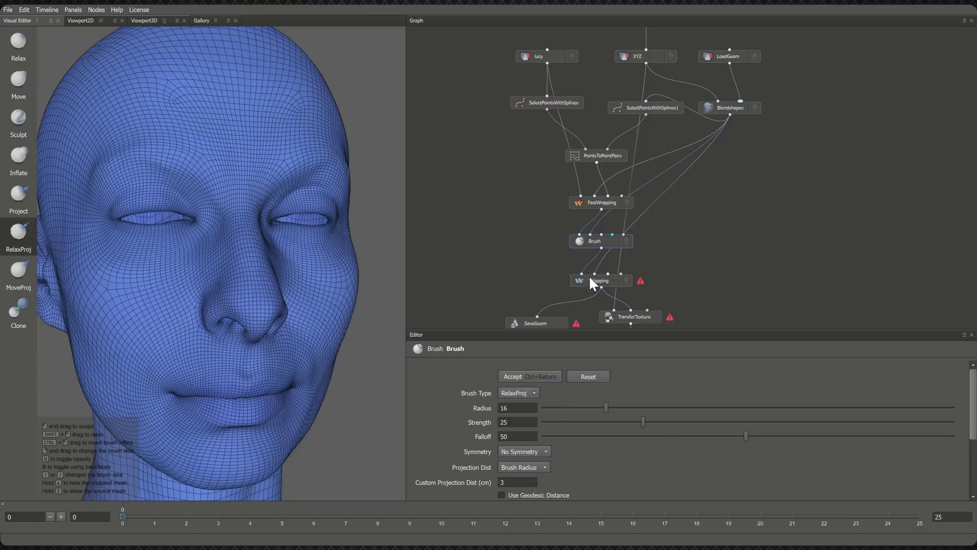
# Recompute Wrapping and make Blendshapes the Source geometry of TransferTexture.
pyautogui.click(590, 279)
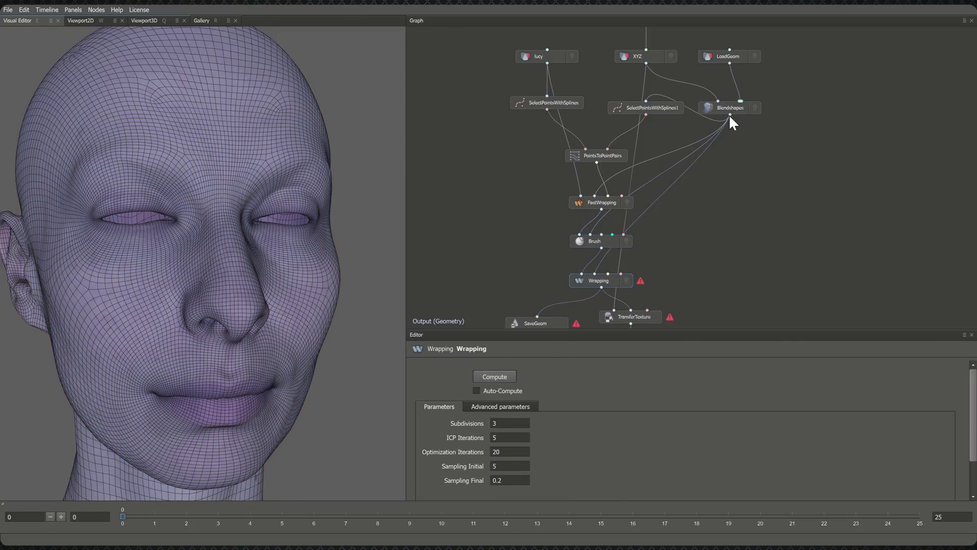
pyautogui.click(496, 376)
pyautogui.scroll(-2, 687, 251)
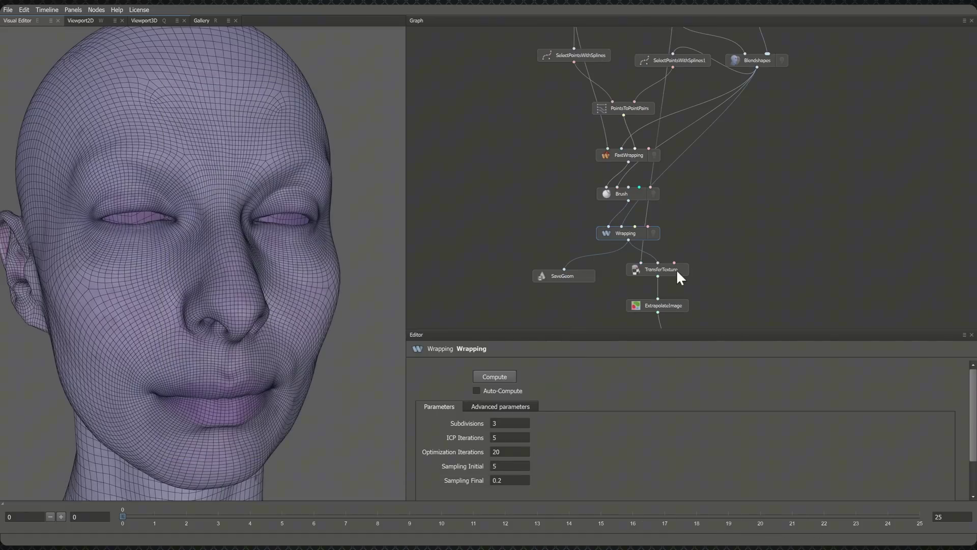
pyautogui.click(677, 269)
pyautogui.scroll(2, 695, 264)
pyautogui.scroll(-1, 709, 281)
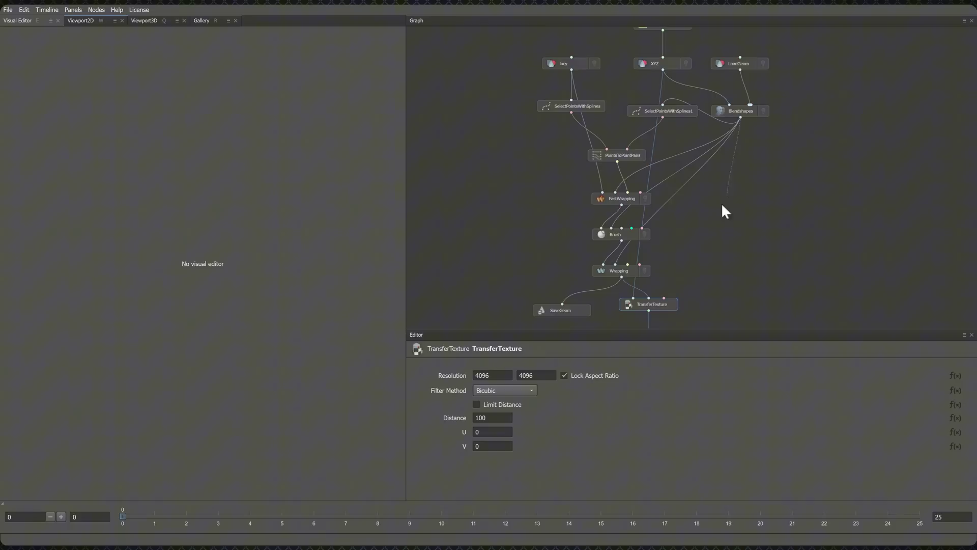
pyautogui.moveTo(715, 219); pyautogui.dragTo(666, 305)
pyautogui.moveTo(661, 306); pyautogui.dragTo(663, 305)
# Review the transferred texture in Viewport2D, then check ExtrapolateImage and lucy1.
pyautogui.click(107, 21)
pyautogui.scroll(4, 191, 227)
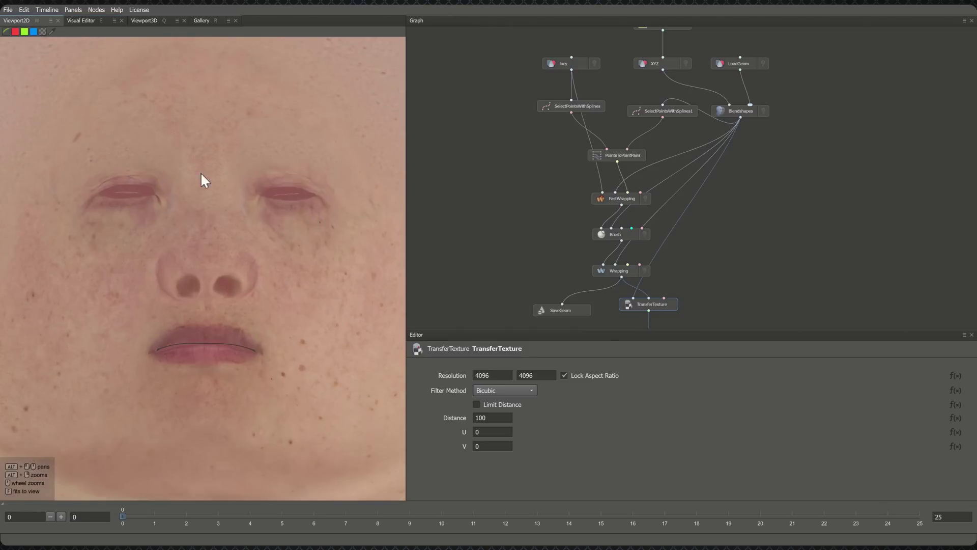
pyautogui.scroll(-3, 222, 231)
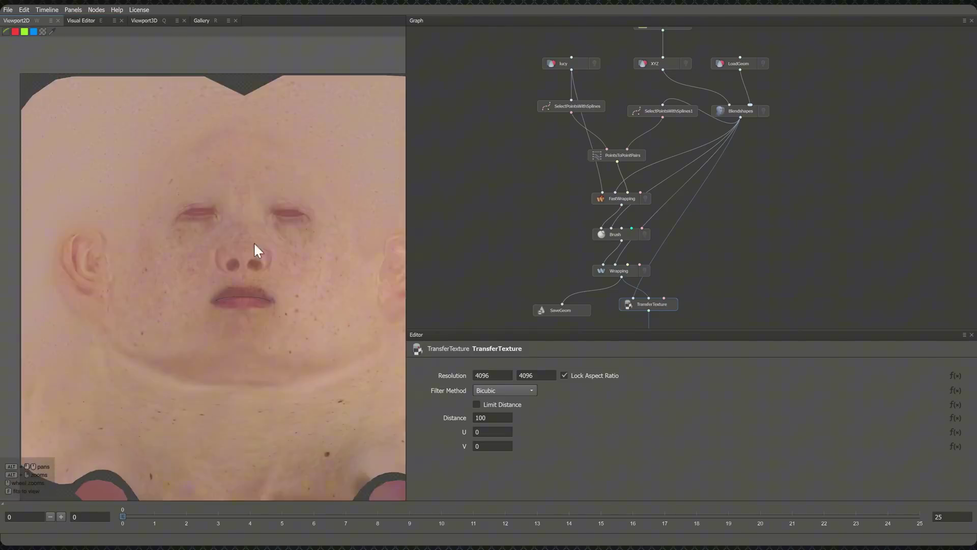
pyautogui.scroll(-1, 222, 232)
pyautogui.moveTo(697, 325); pyautogui.dragTo(712, 264, button='middle')
pyautogui.click(660, 270)
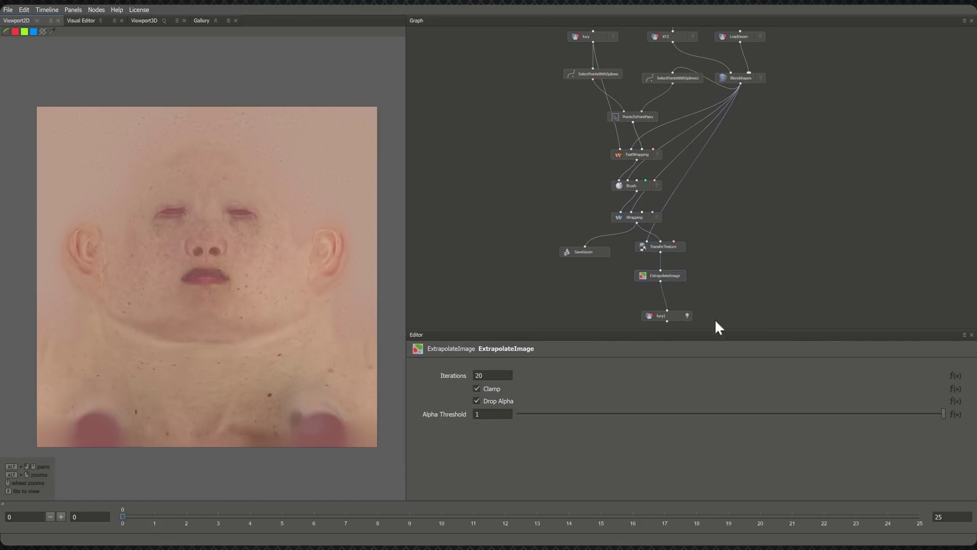
pyautogui.click(668, 315)
# Add a SaveImage node after ExtrapolateImage and delete the .jpg extension from its File Name.
pyautogui.click(144, 21)
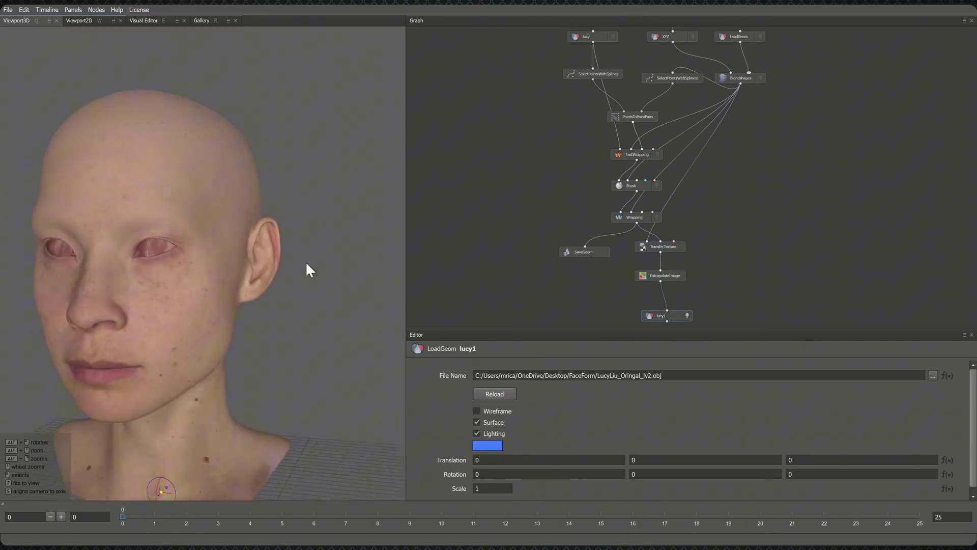
pyautogui.keyDown('alt'); pyautogui.moveTo(299, 262); pyautogui.dragTo(425, 258); pyautogui.keyUp('alt')
pyautogui.keyDown('alt'); pyautogui.moveTo(426, 257); pyautogui.dragTo(367, 333, button='right'); pyautogui.keyUp('alt')
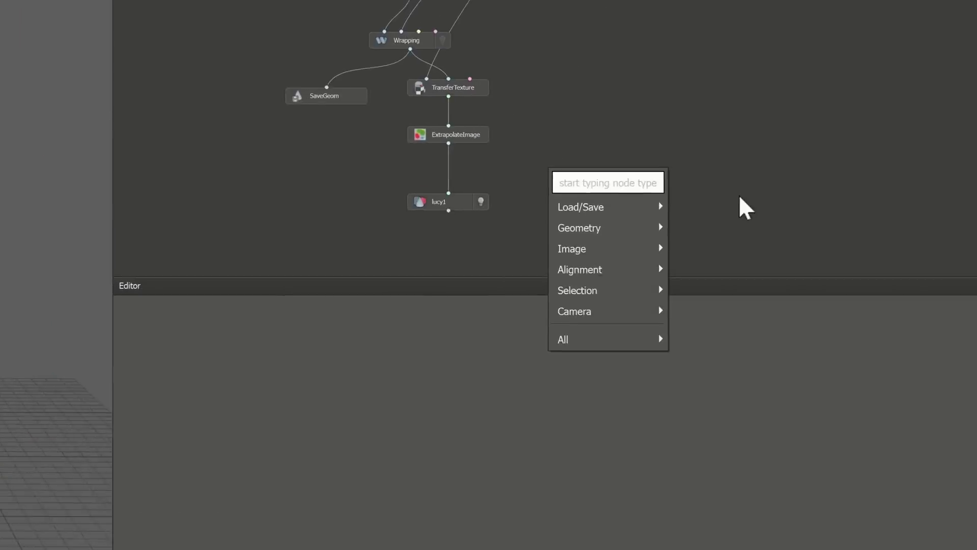
pyautogui.moveTo(519, 162)
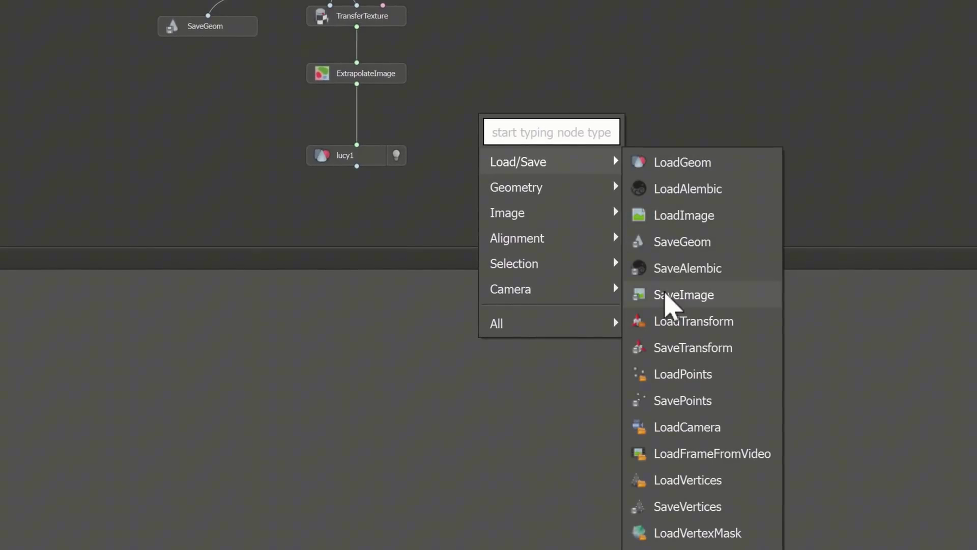
pyautogui.click(671, 296)
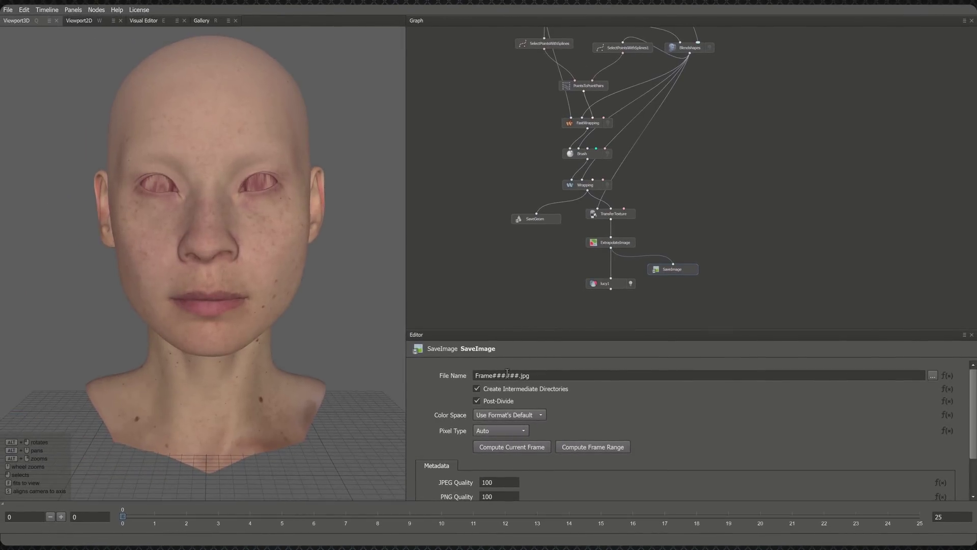
pyautogui.moveTo(530, 375); pyautogui.dragTo(465, 379)
pyautogui.click(522, 375)
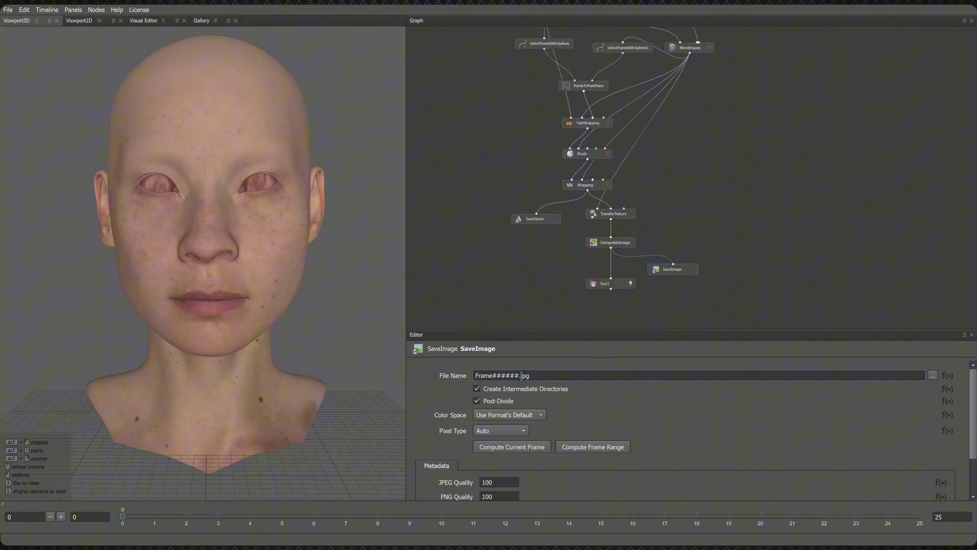
pyautogui.press('BackSpace')
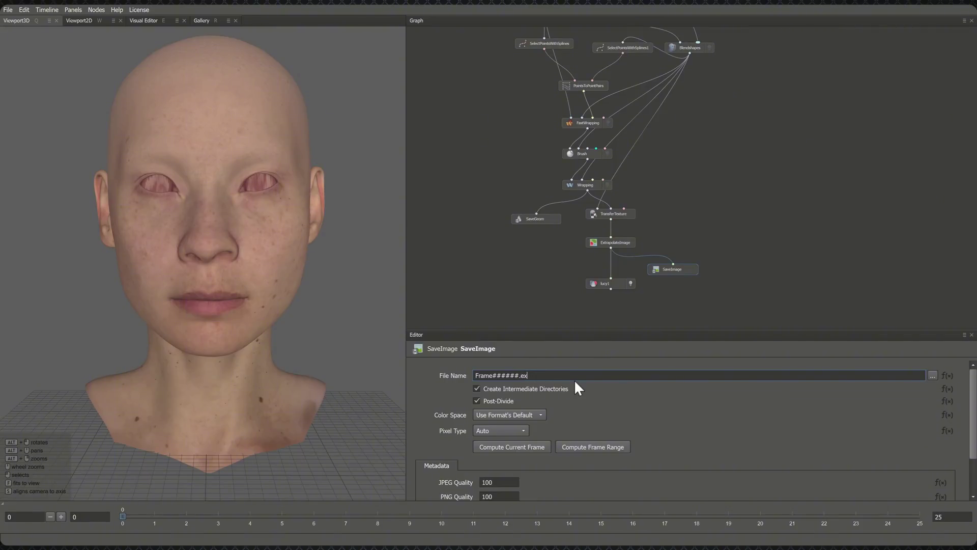